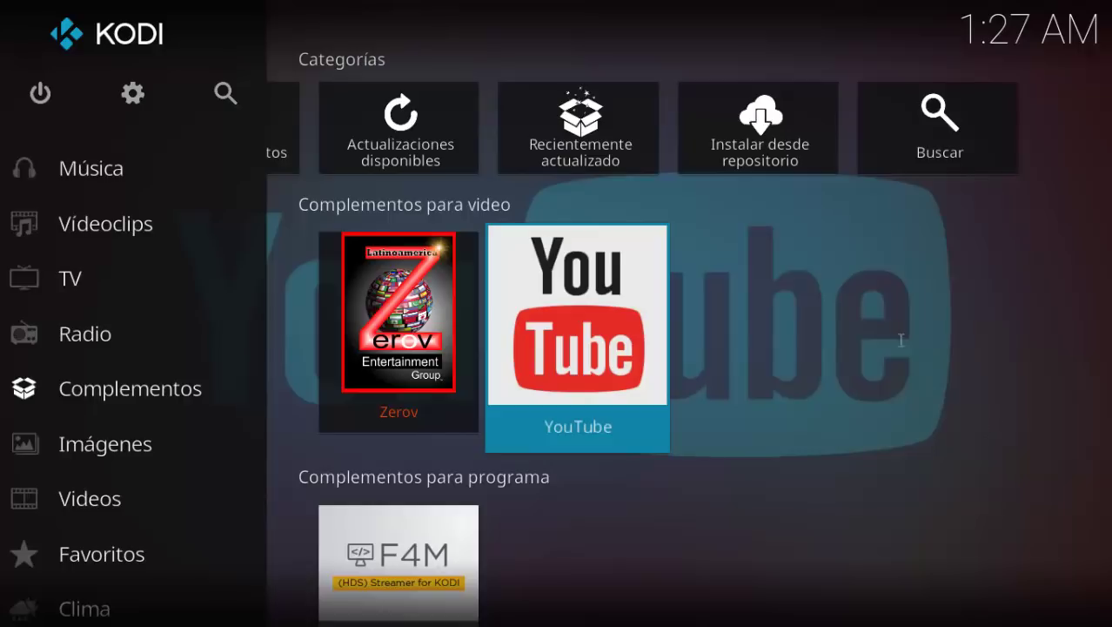
Turn on Fuentes desconocidas in the Complementos system settings and accept the warning
click(134, 99)
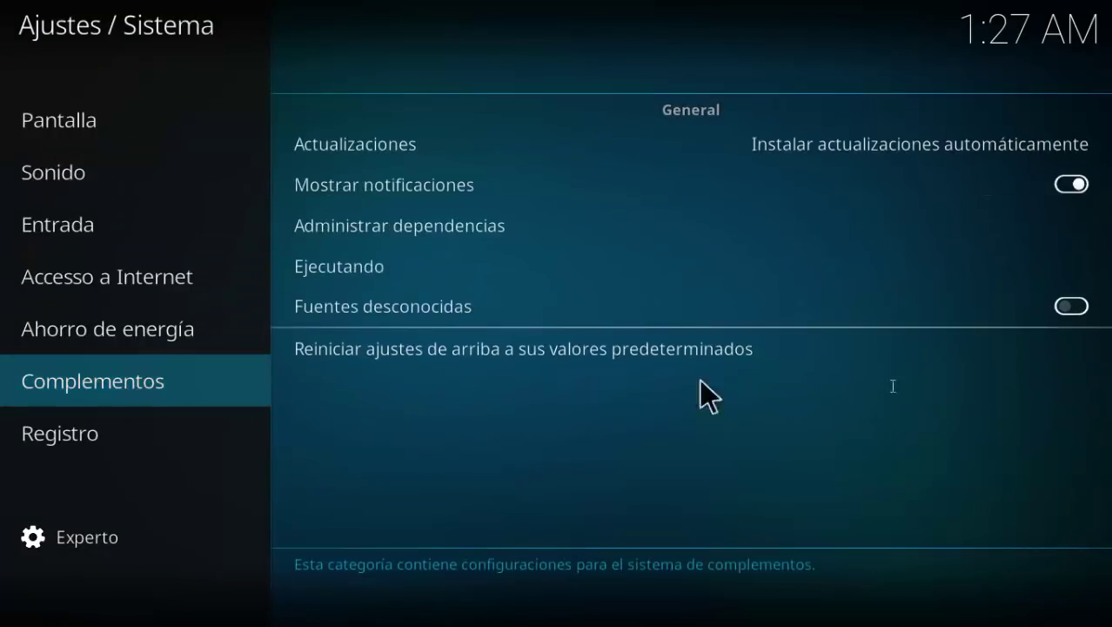
click(1081, 315)
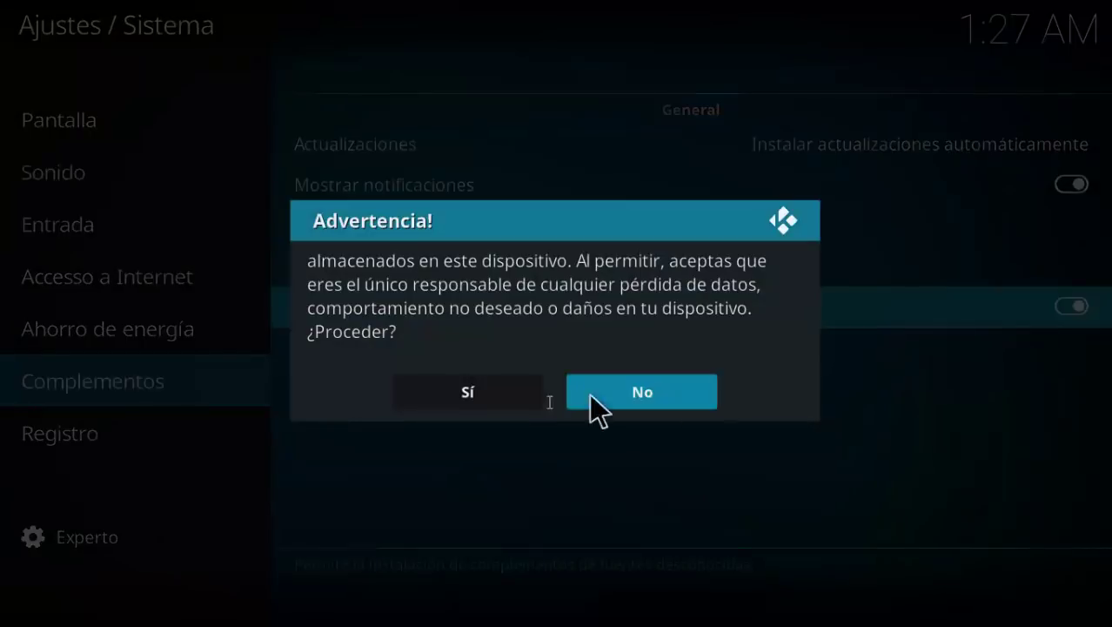
click(465, 397)
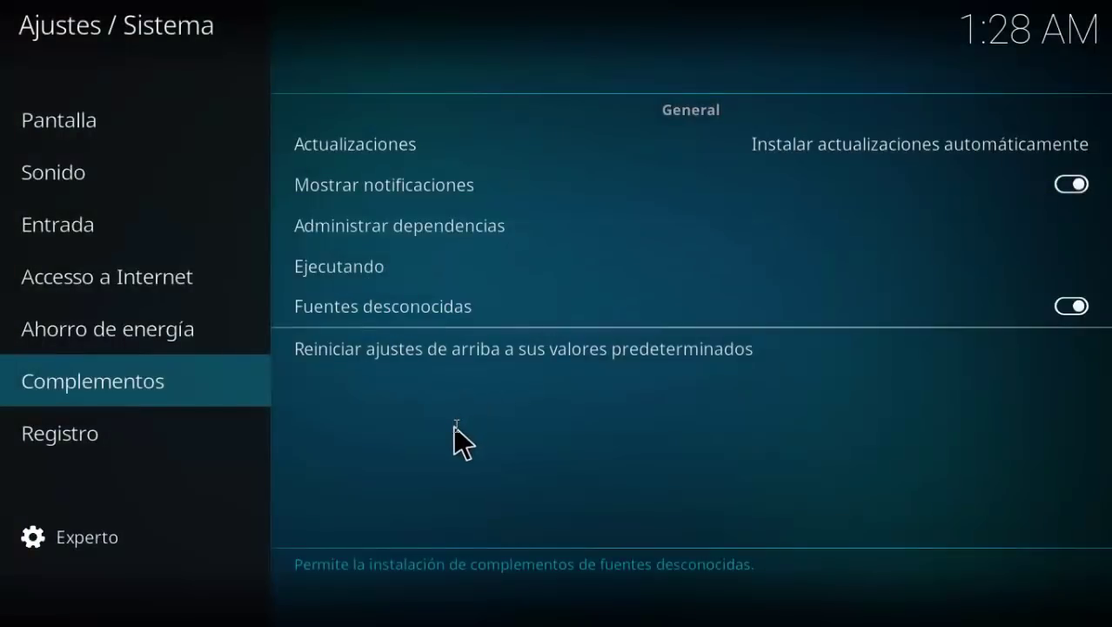
Go back to Sistema, open Administrador de archivos and begin Añadir fuente
right_click(454, 431)
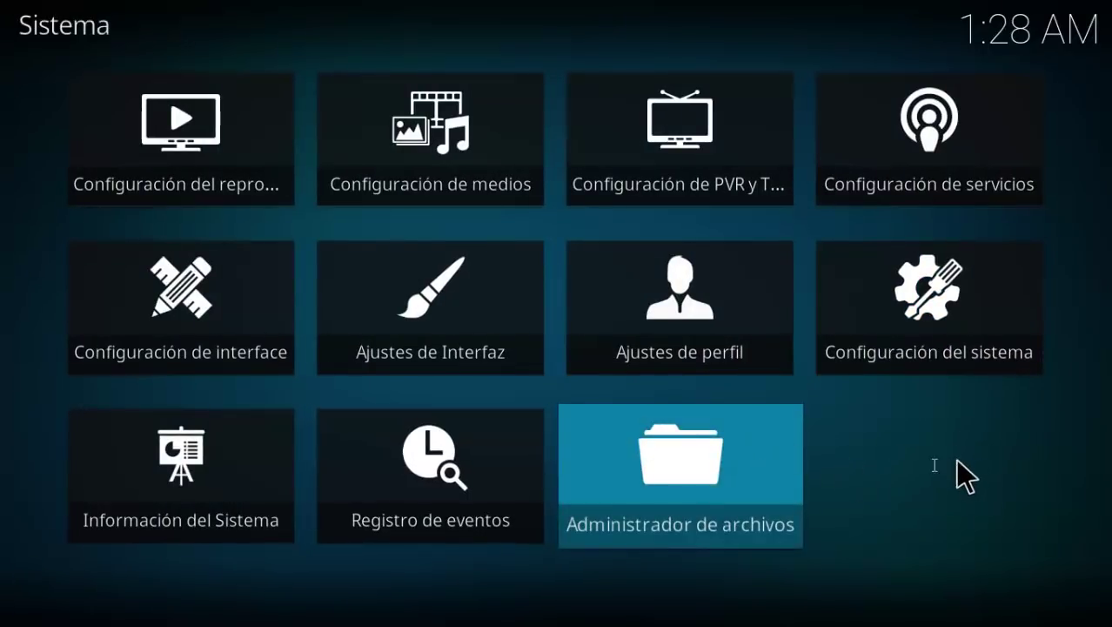
click(677, 460)
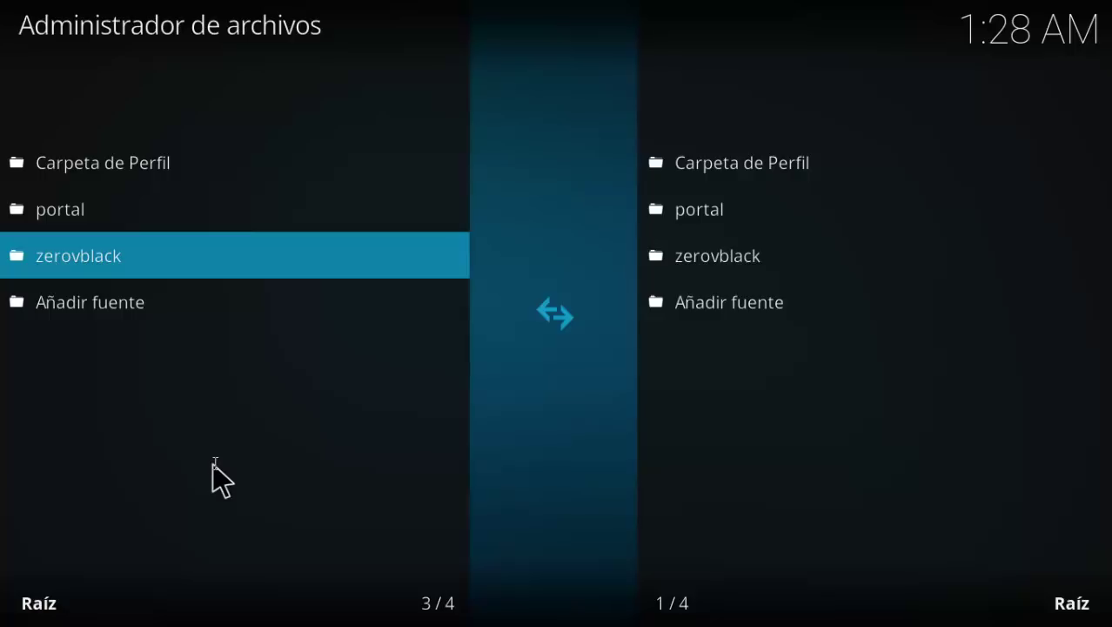
click(82, 303)
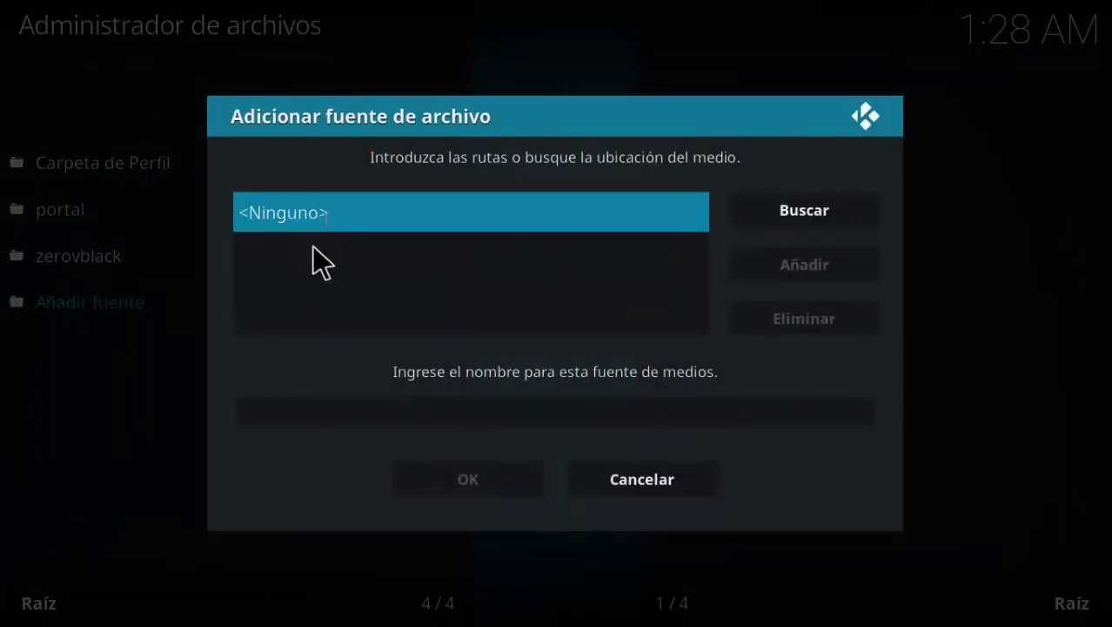
click(311, 220)
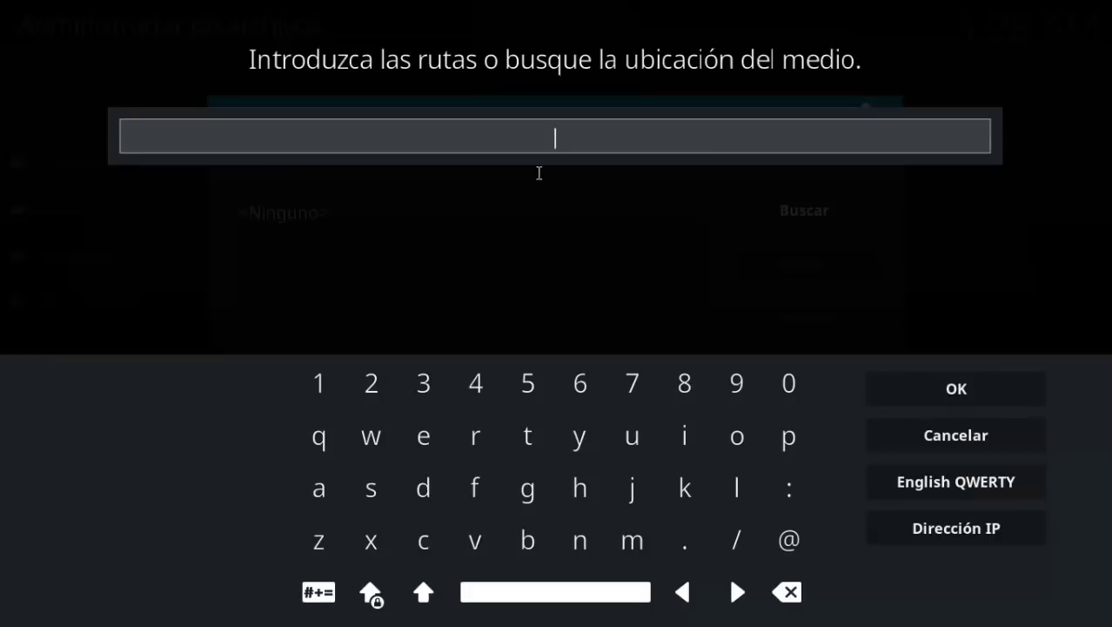
key(alt+Tab)
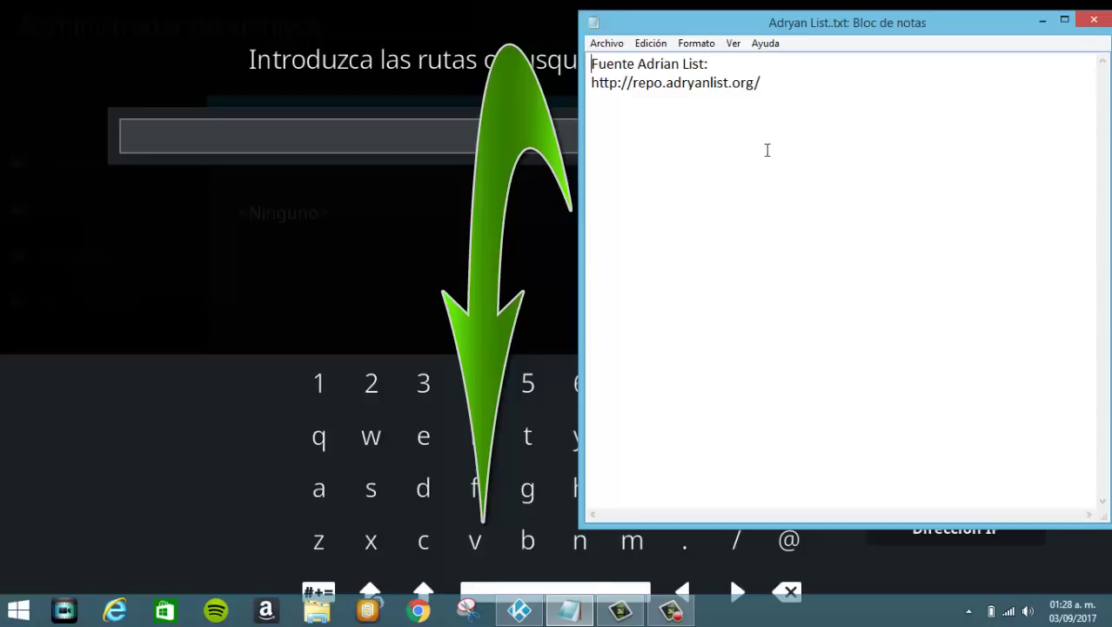
drag(788, 85, 564, 87)
key(ctrl+c)
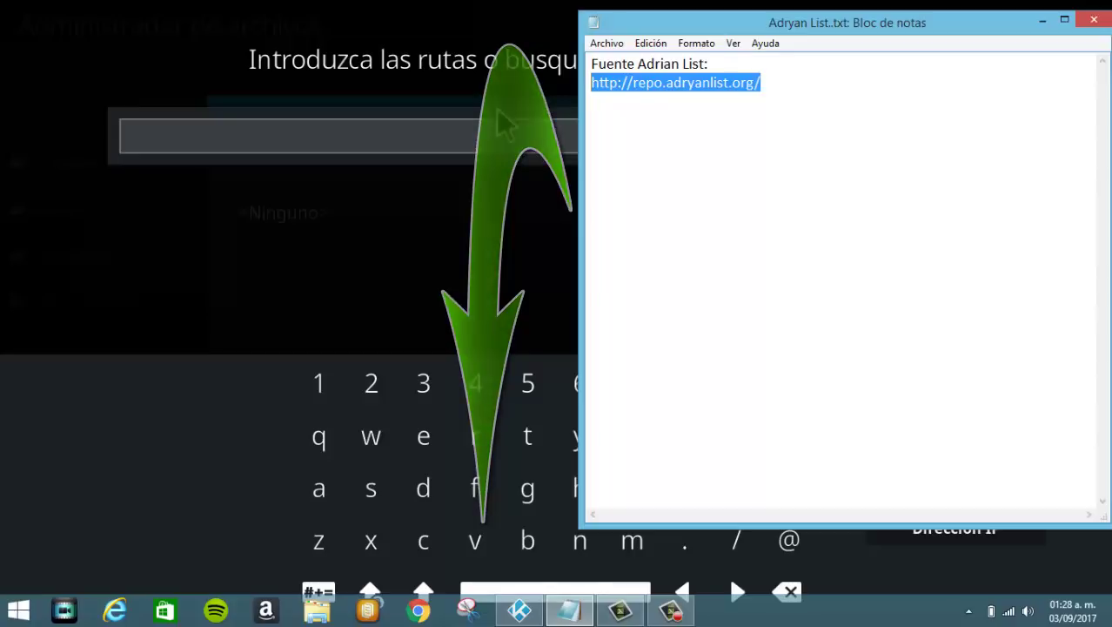
click(487, 141)
key(ctrl+v)
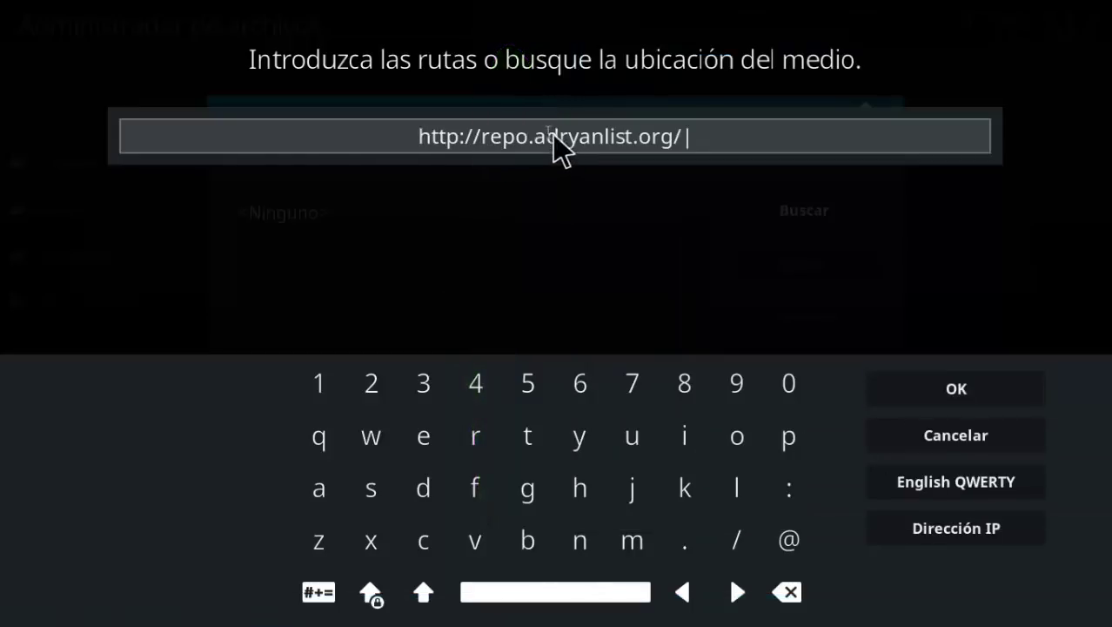
click(953, 390)
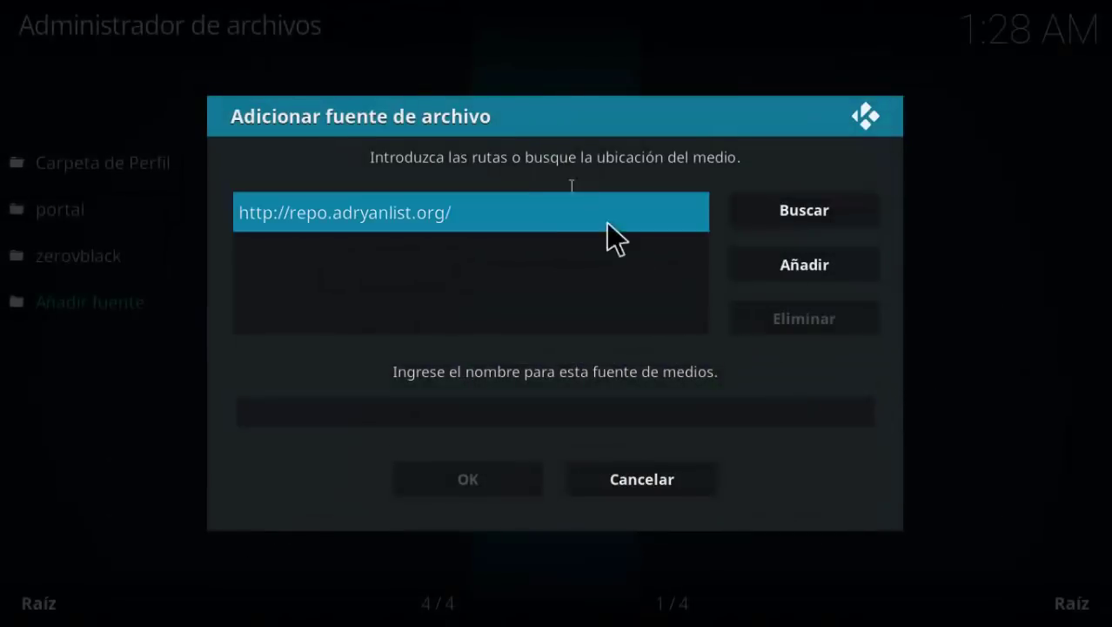
click(517, 209)
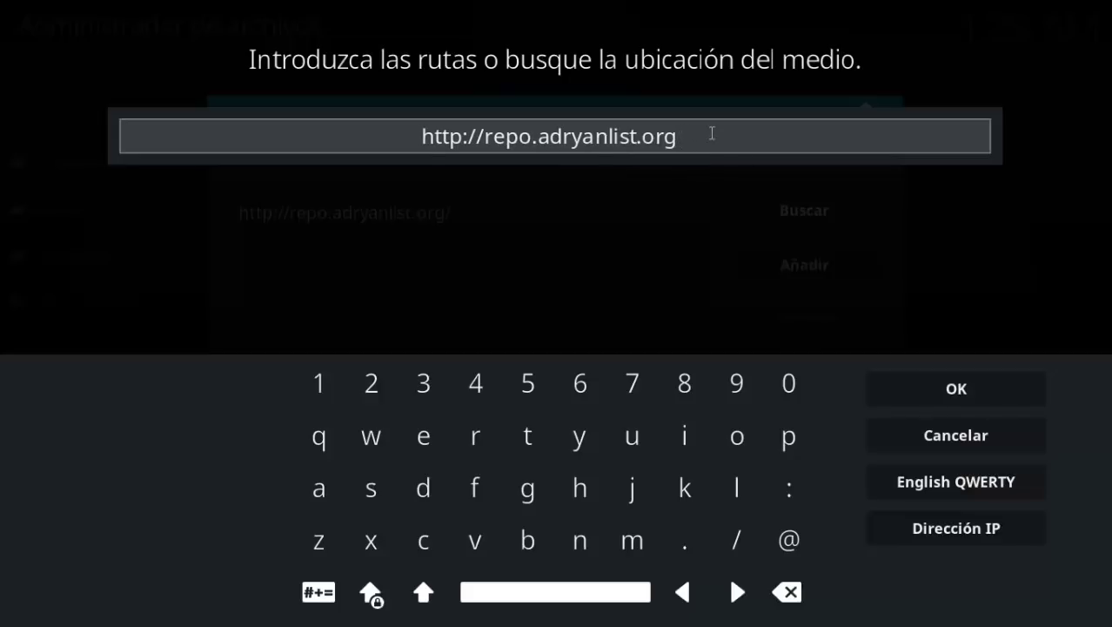
click(940, 385)
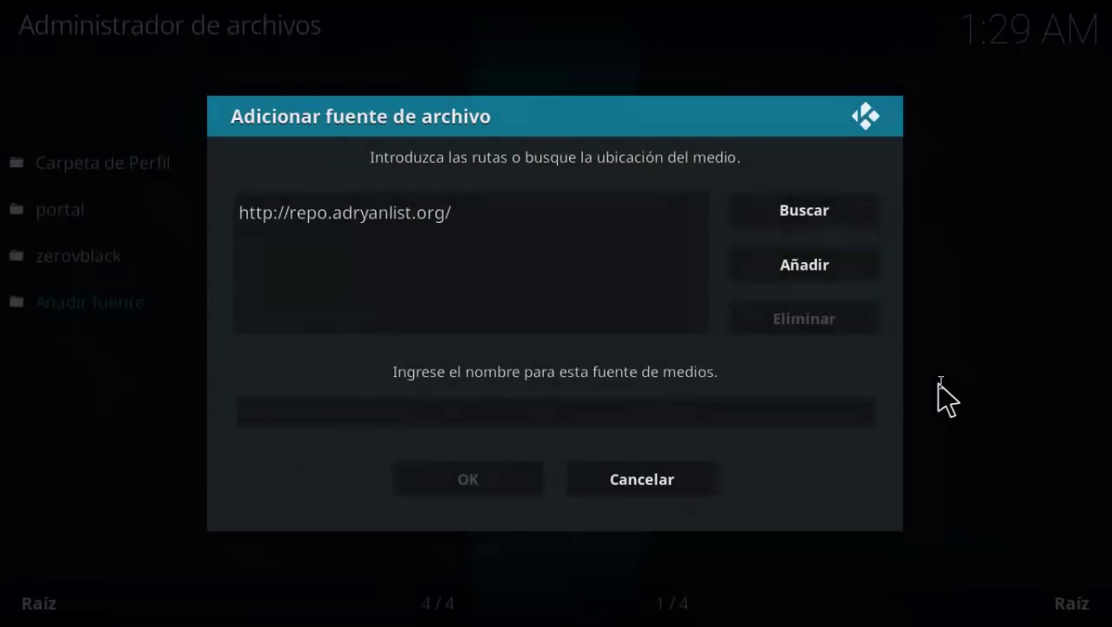
Name the new source AdryanList and save it
click(549, 413)
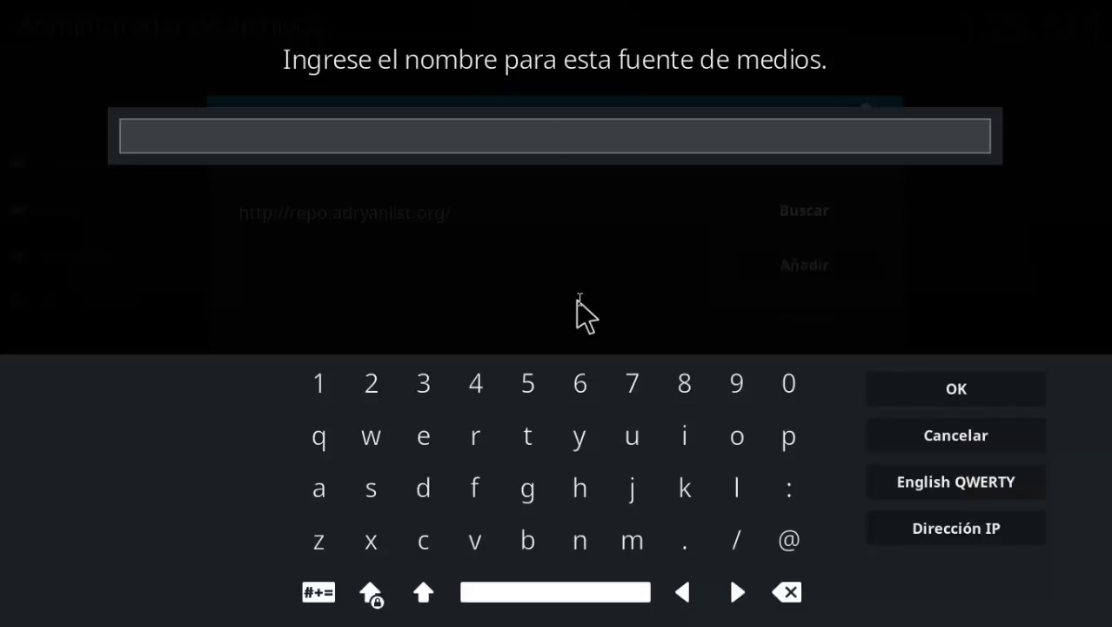
text(Adr)
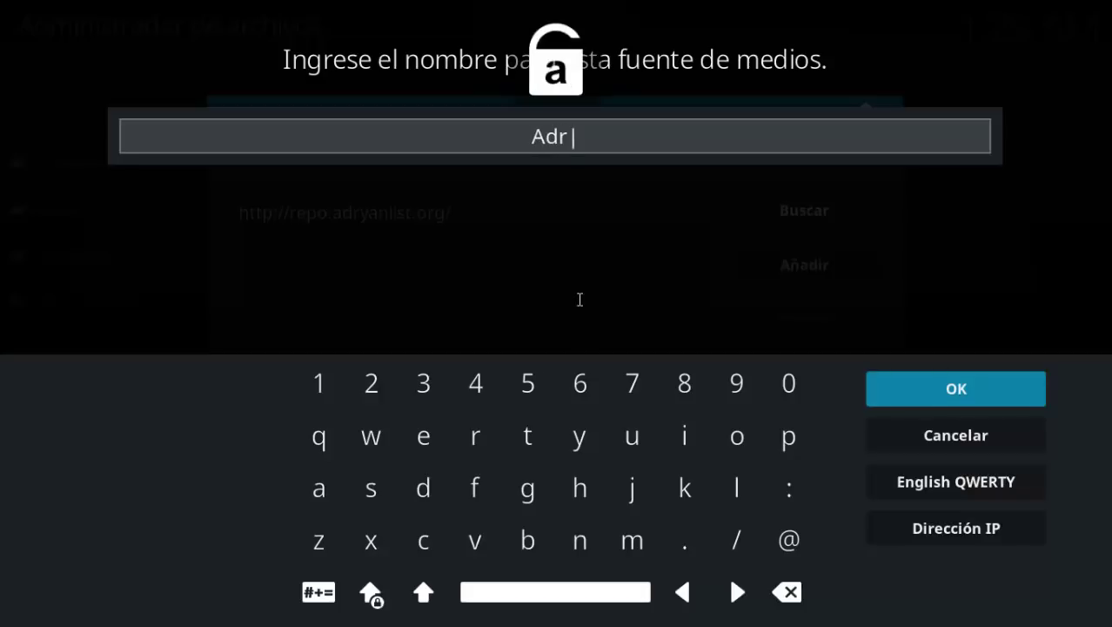
text(yanList)
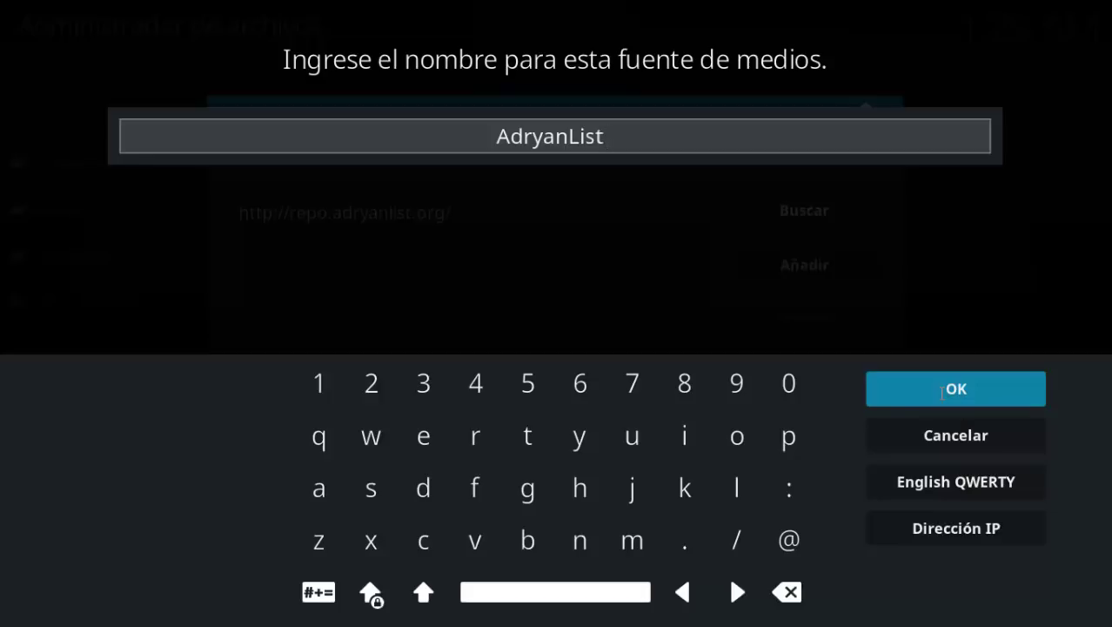
click(970, 393)
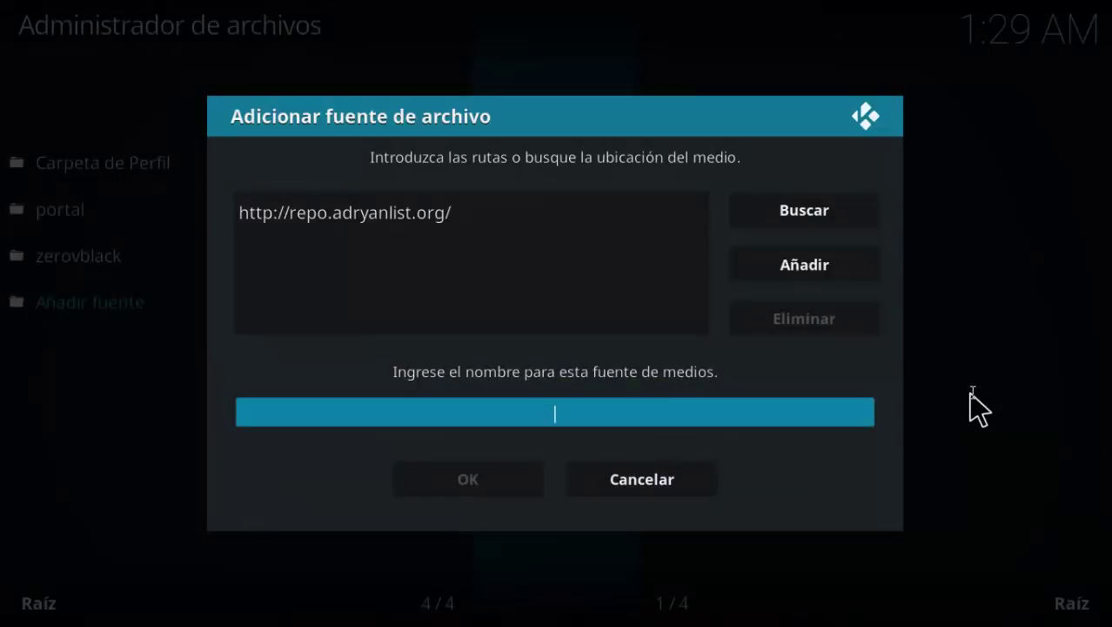
click(464, 477)
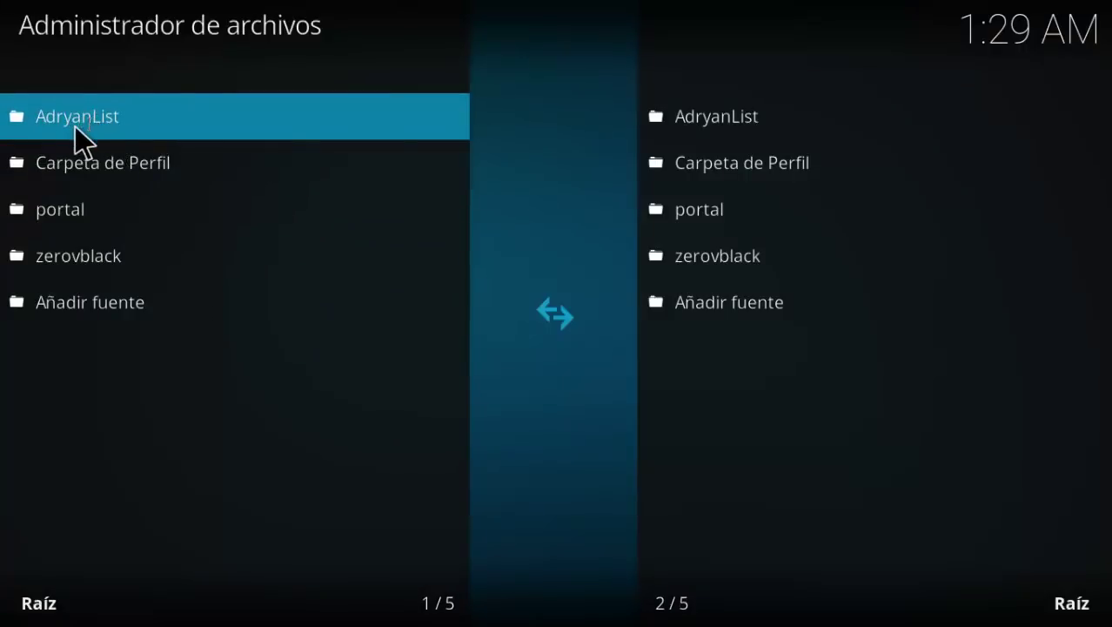
Return to Kodi's home screen and open the Complementos section
right_click(318, 464)
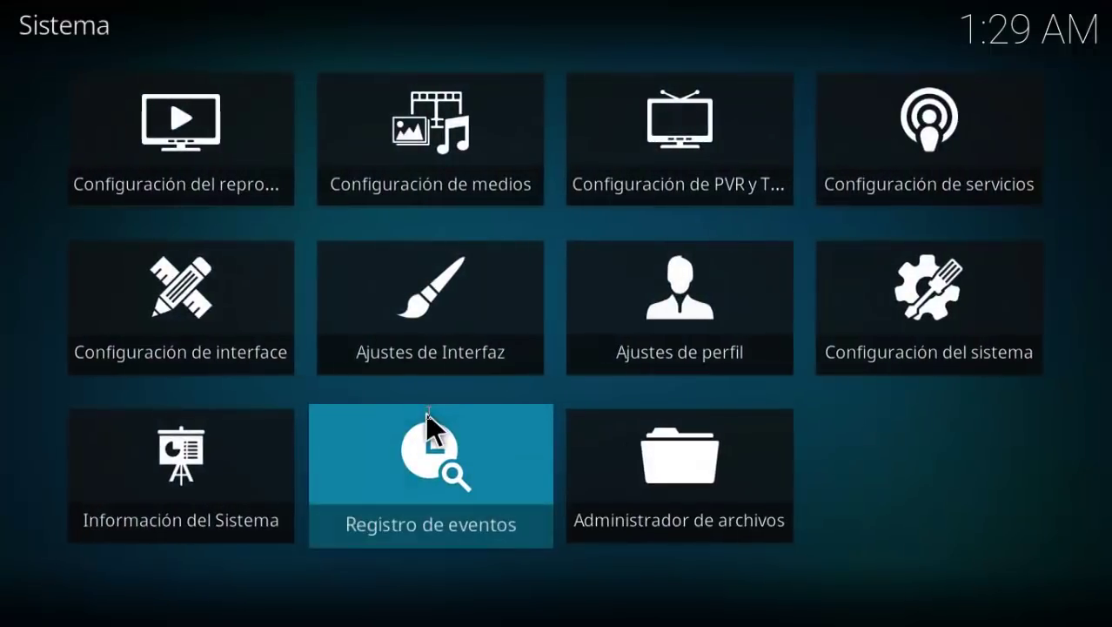
right_click(916, 472)
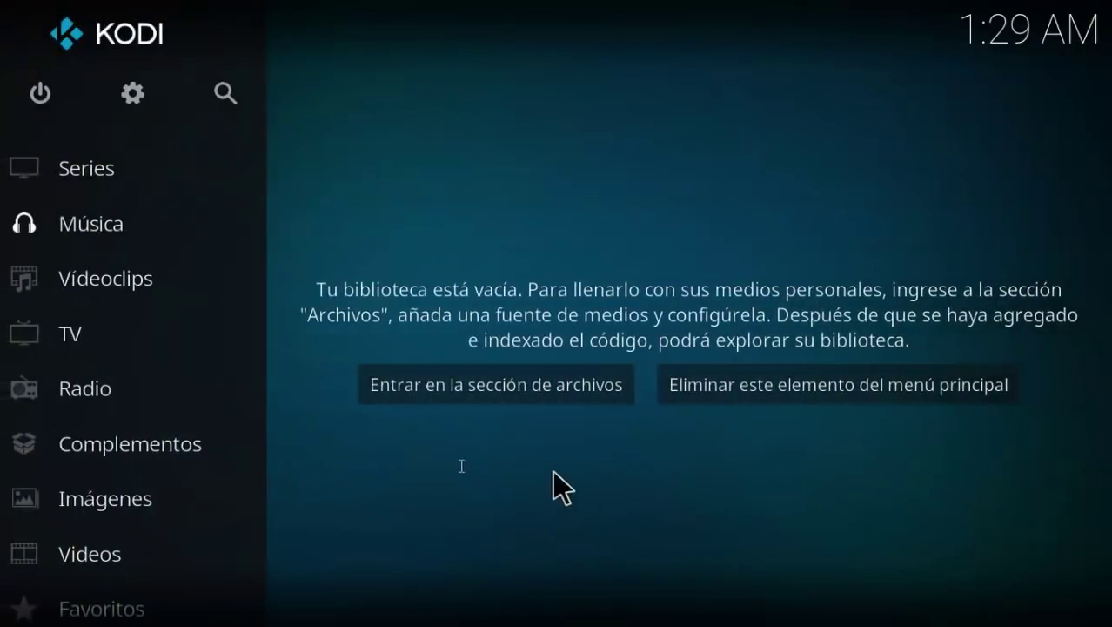
mouse_move(245, 426)
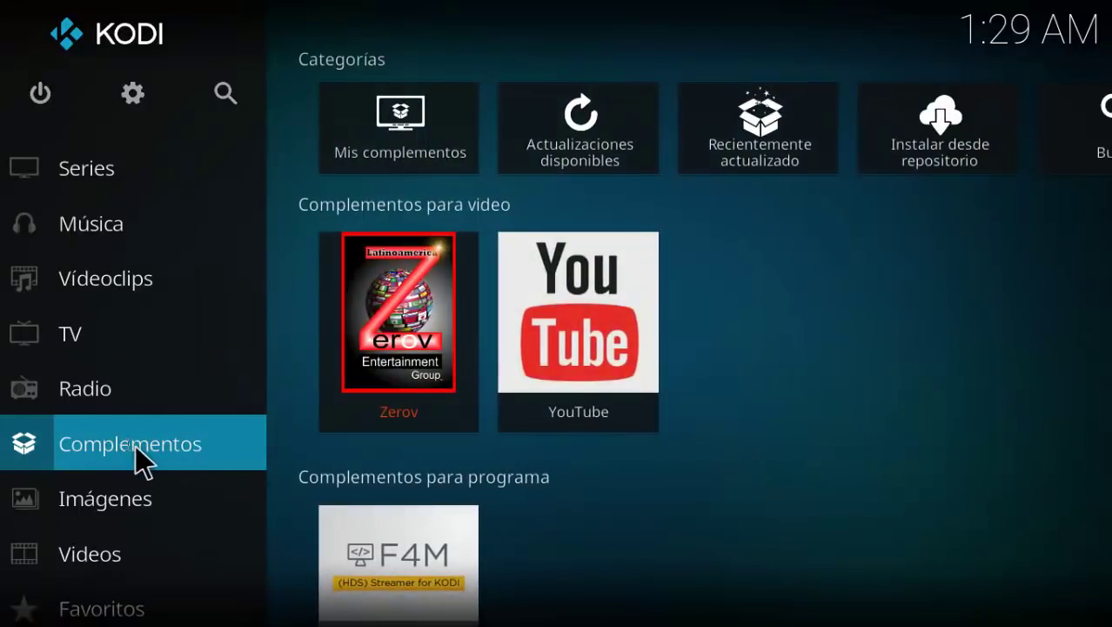
click(126, 448)
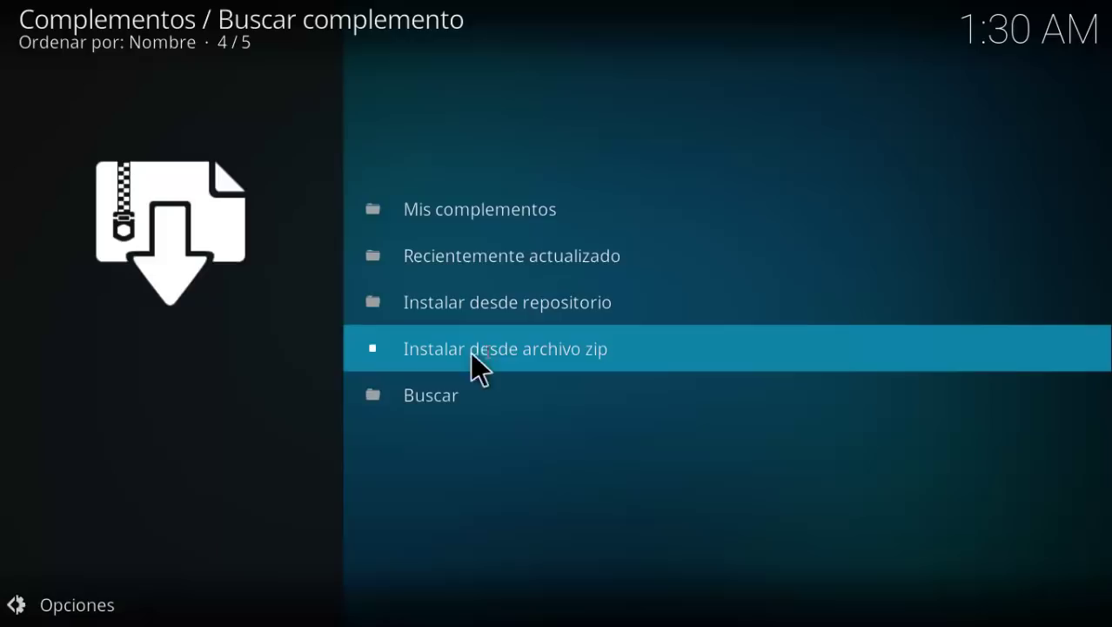
Use Instalar desde archivo zip to install repository.adryan.zip from the AdryanList source
click(489, 353)
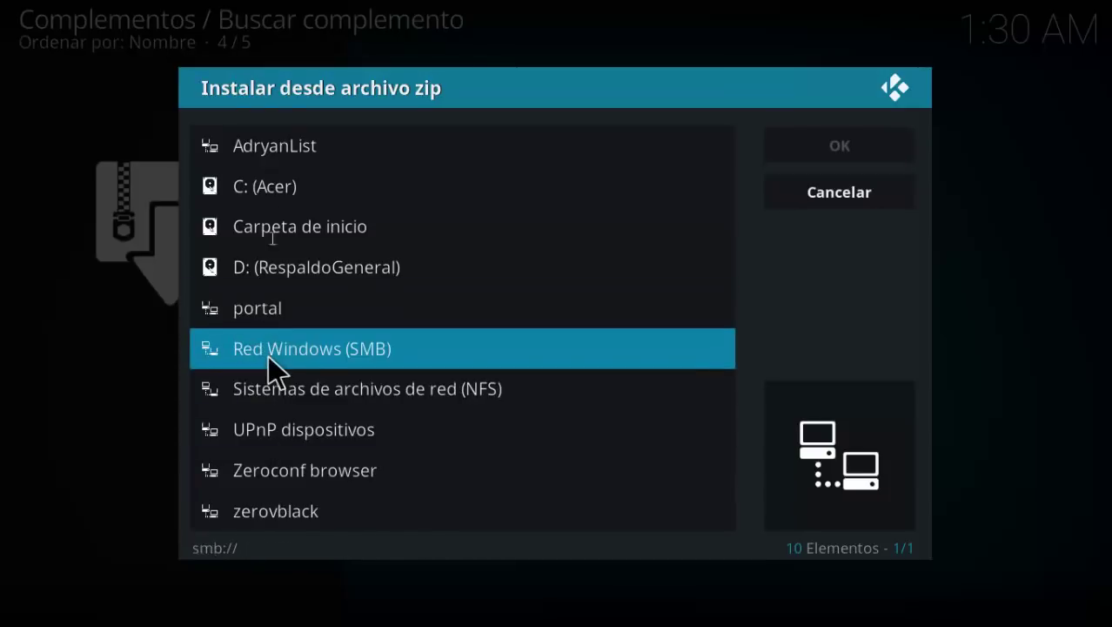
click(281, 144)
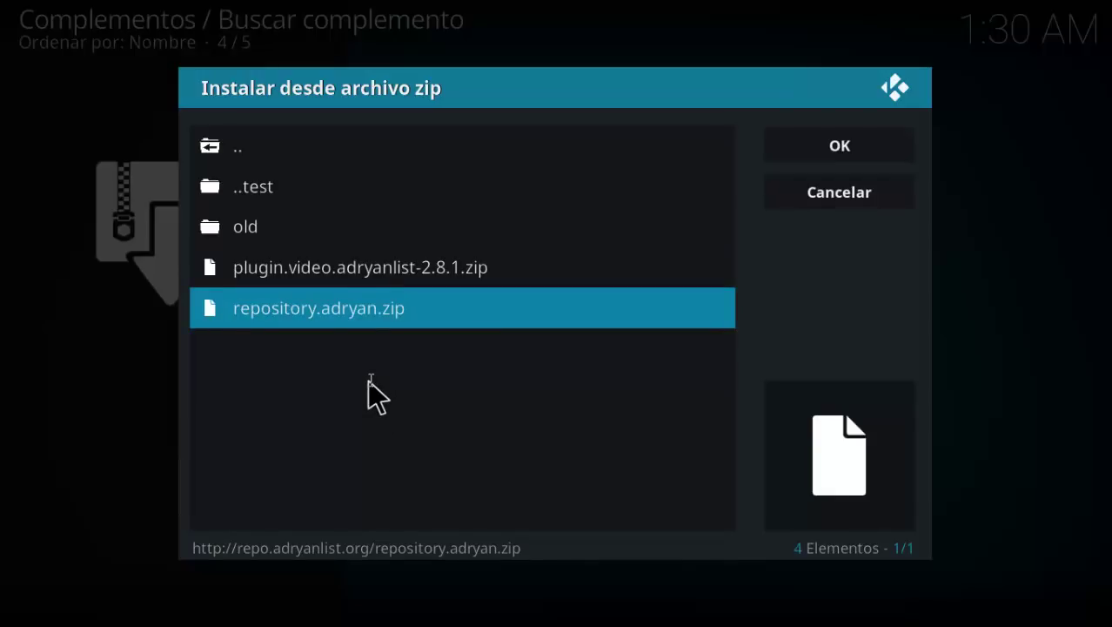
click(289, 309)
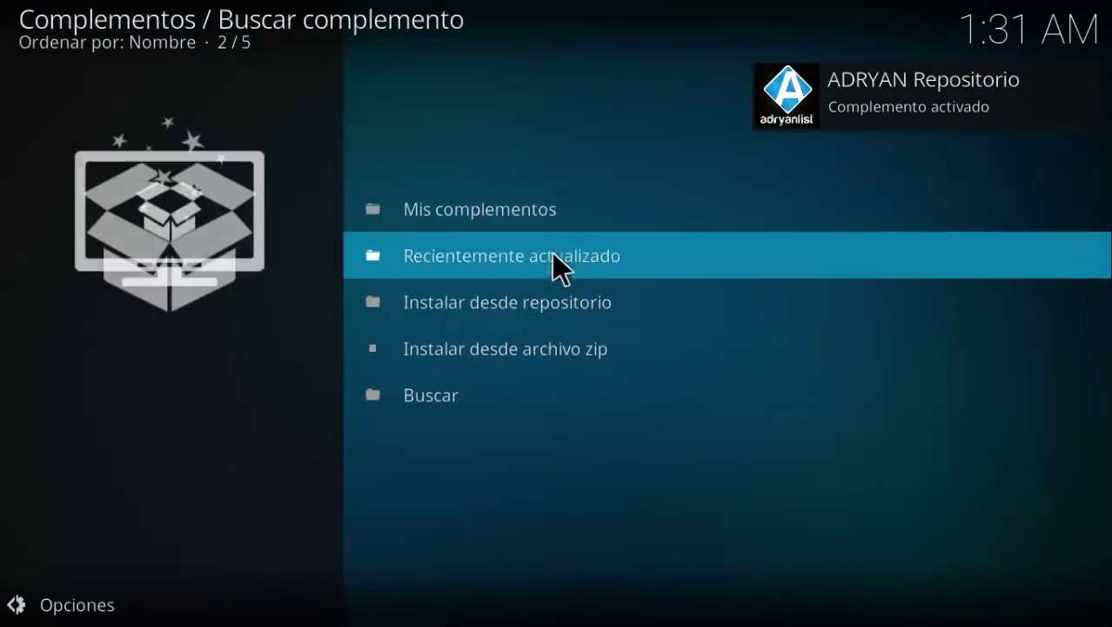
Browse Instalar desde repositorio > ADRYAN Repositorio > Complementos para video
click(503, 320)
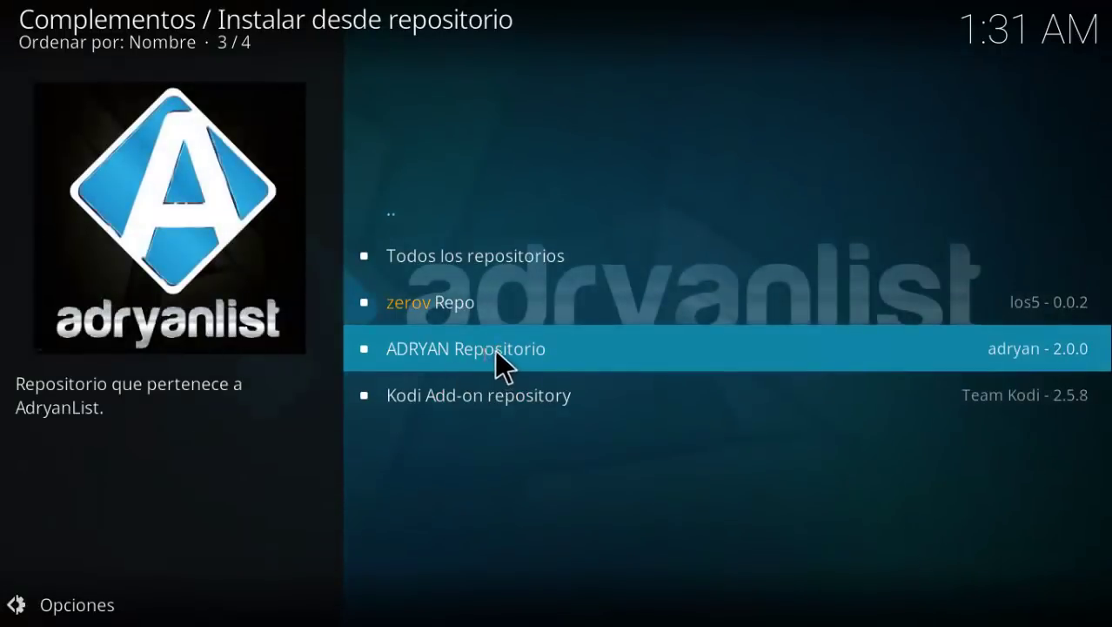
click(440, 346)
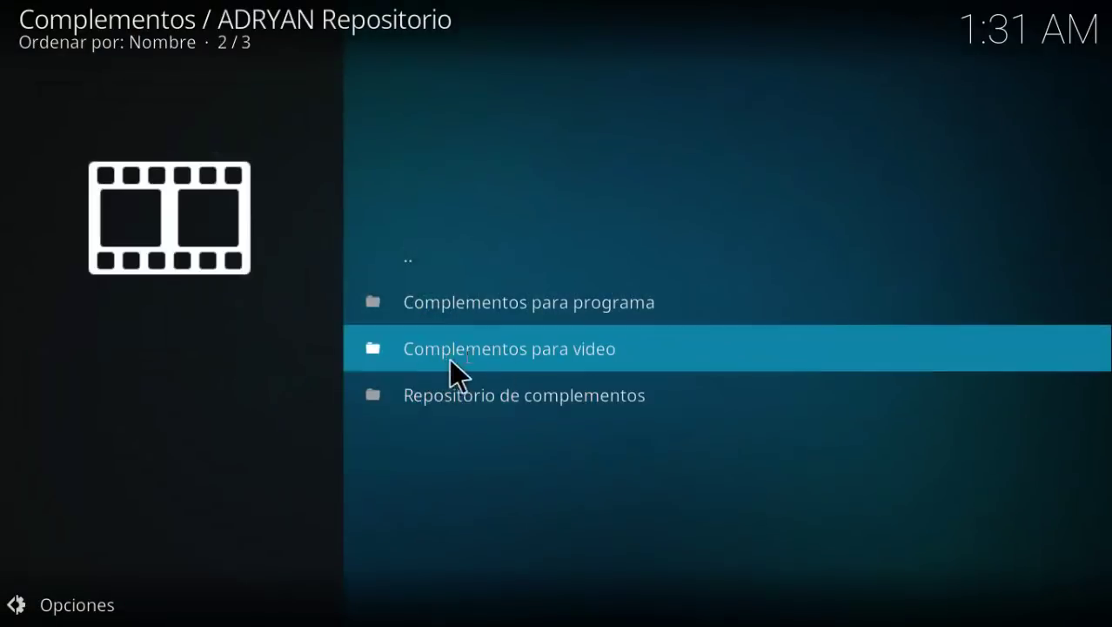
click(441, 352)
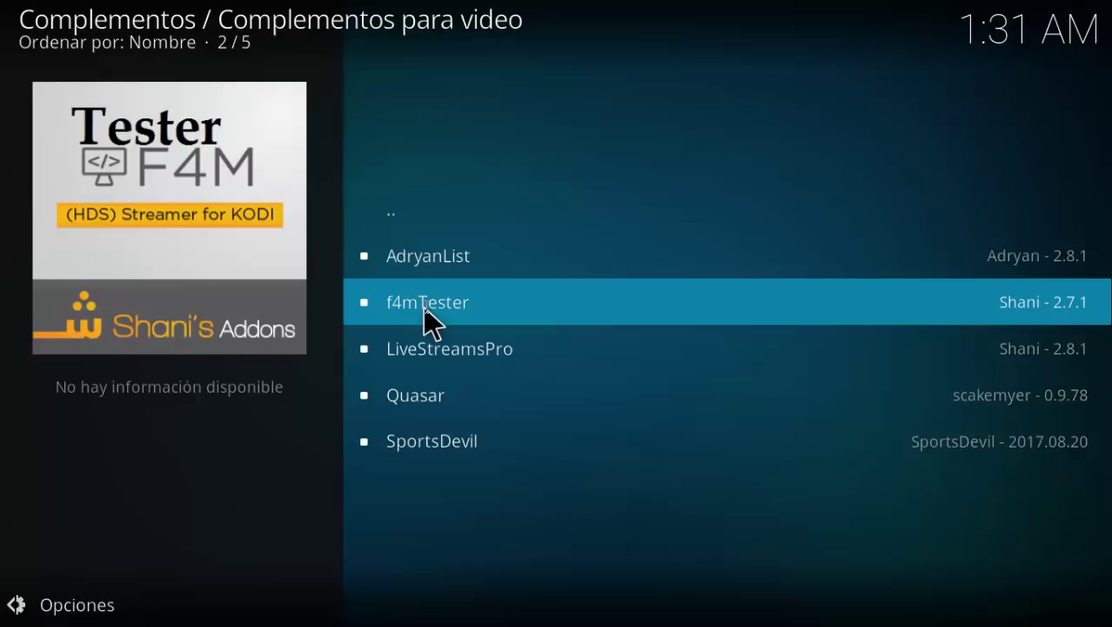
Install f4mTester version 2.7.1 from the ADRYAN Repositorio
click(423, 306)
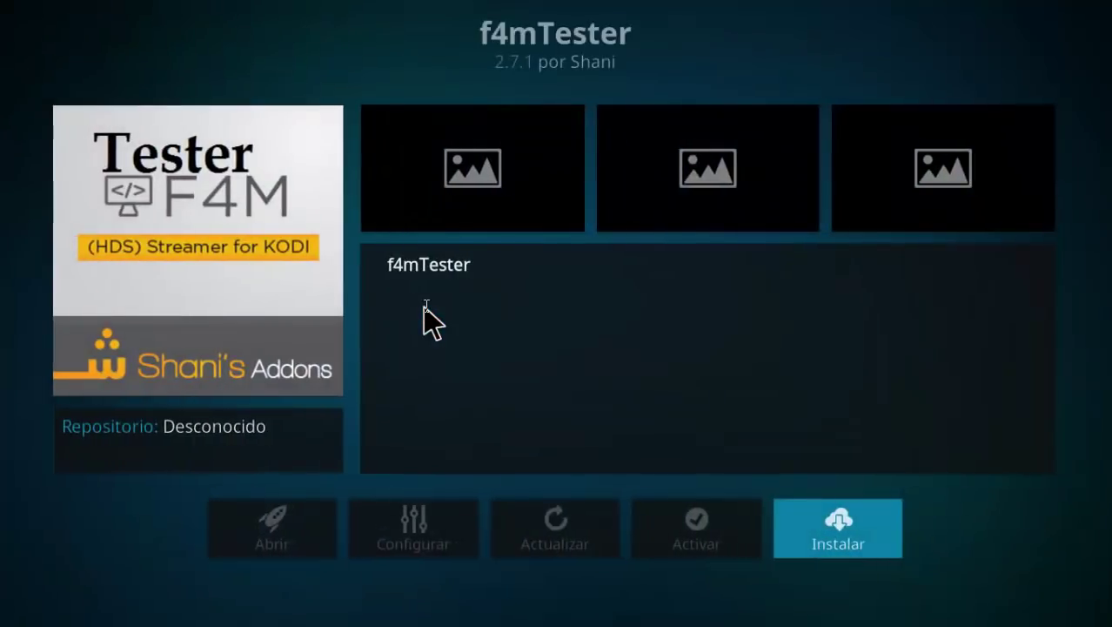
click(834, 515)
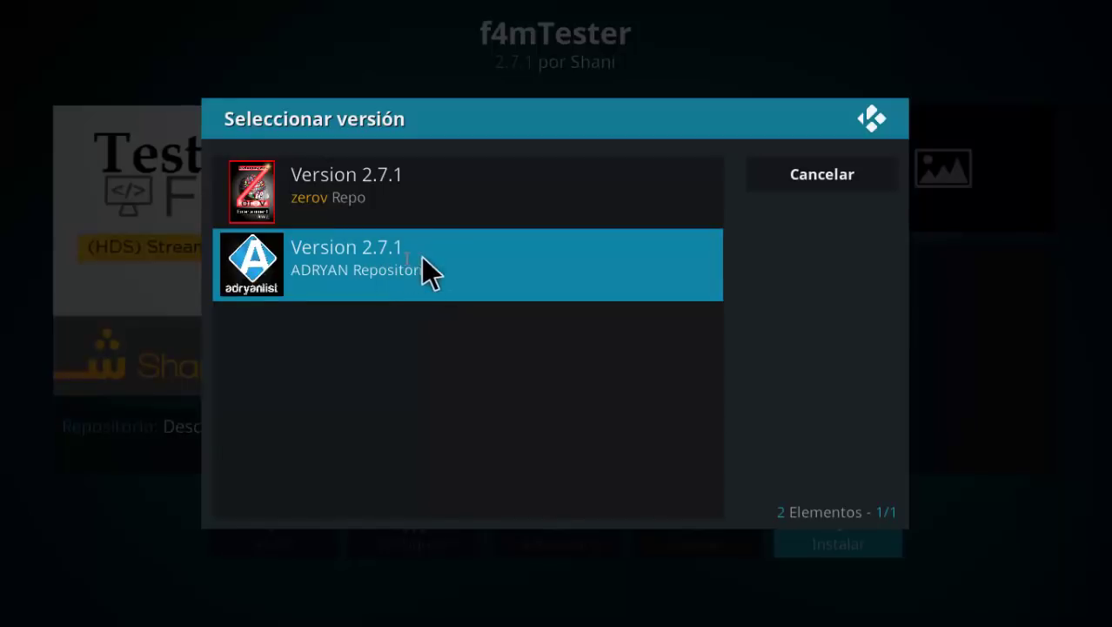
click(372, 272)
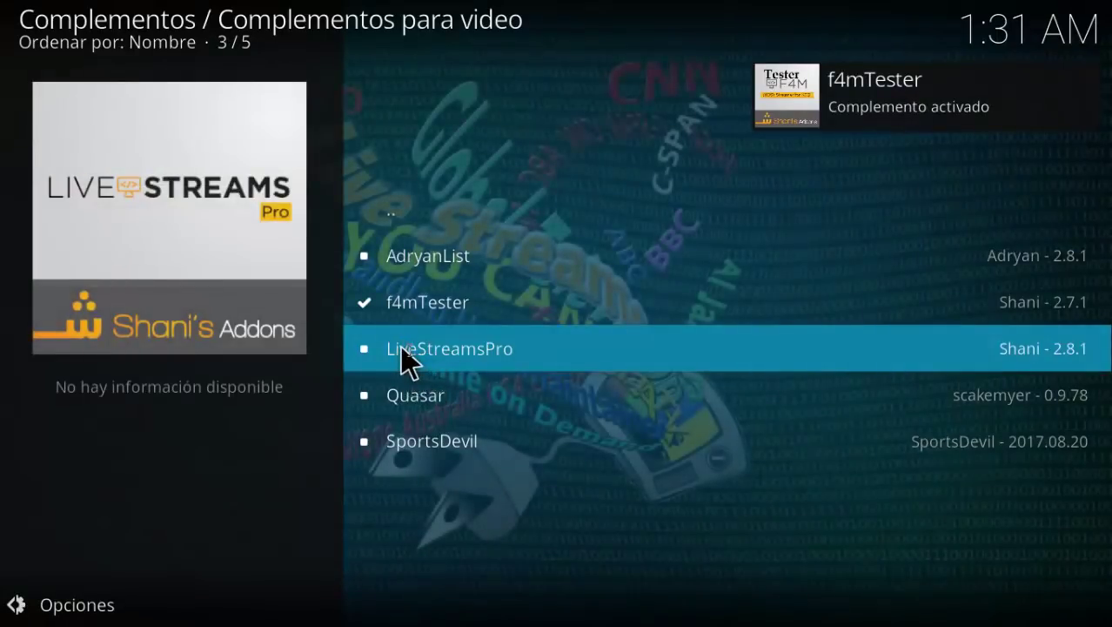
Install the LiveStreamsPro and Quasar video add-ons
click(408, 350)
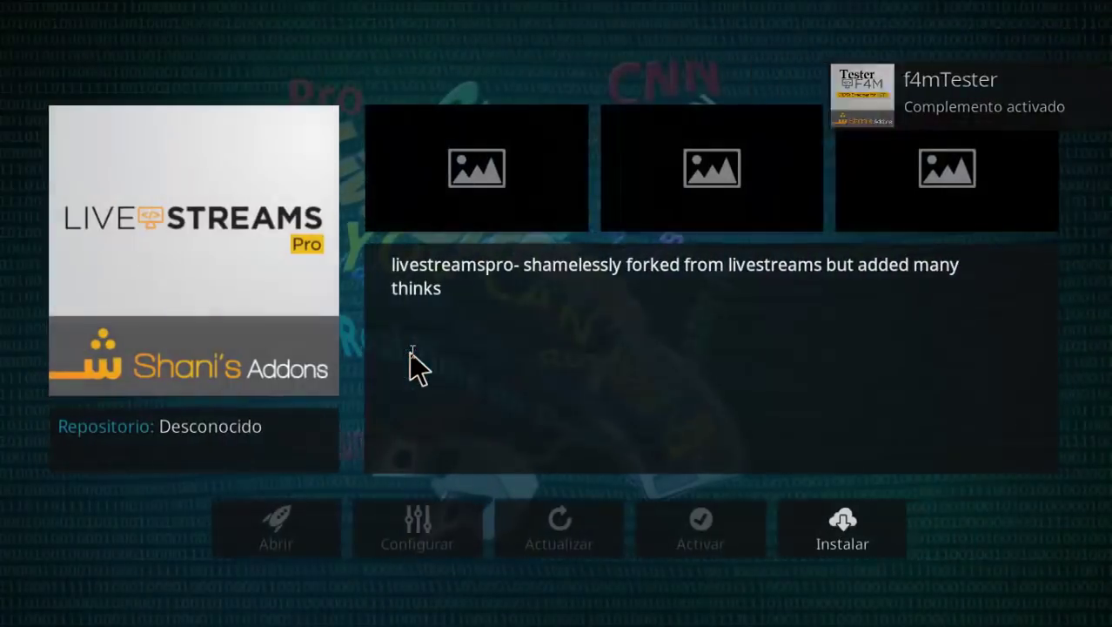
click(846, 511)
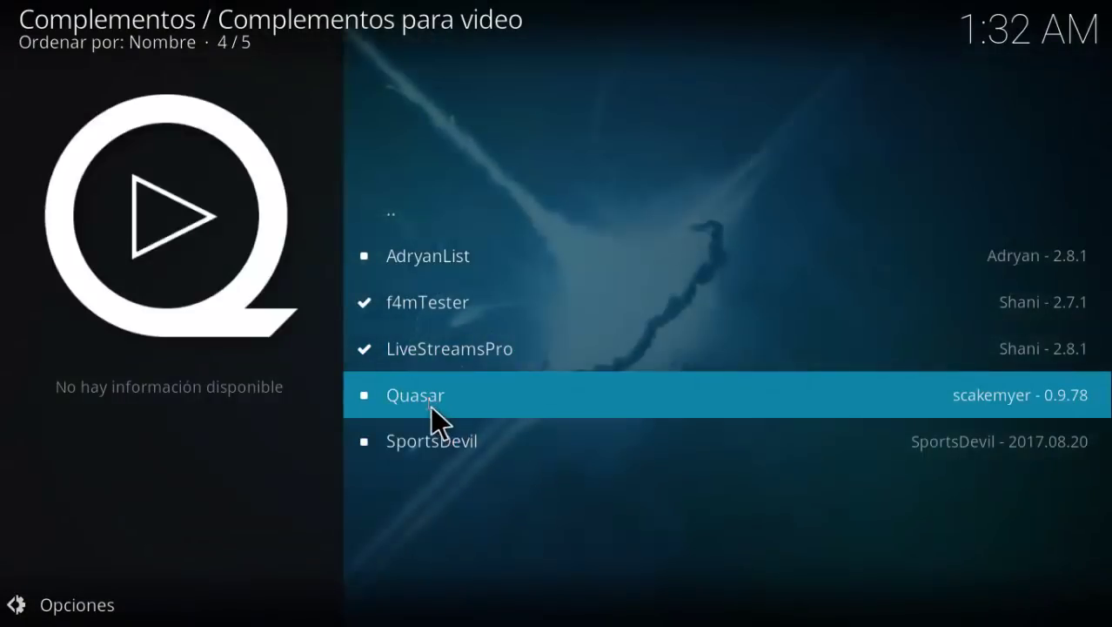
click(431, 405)
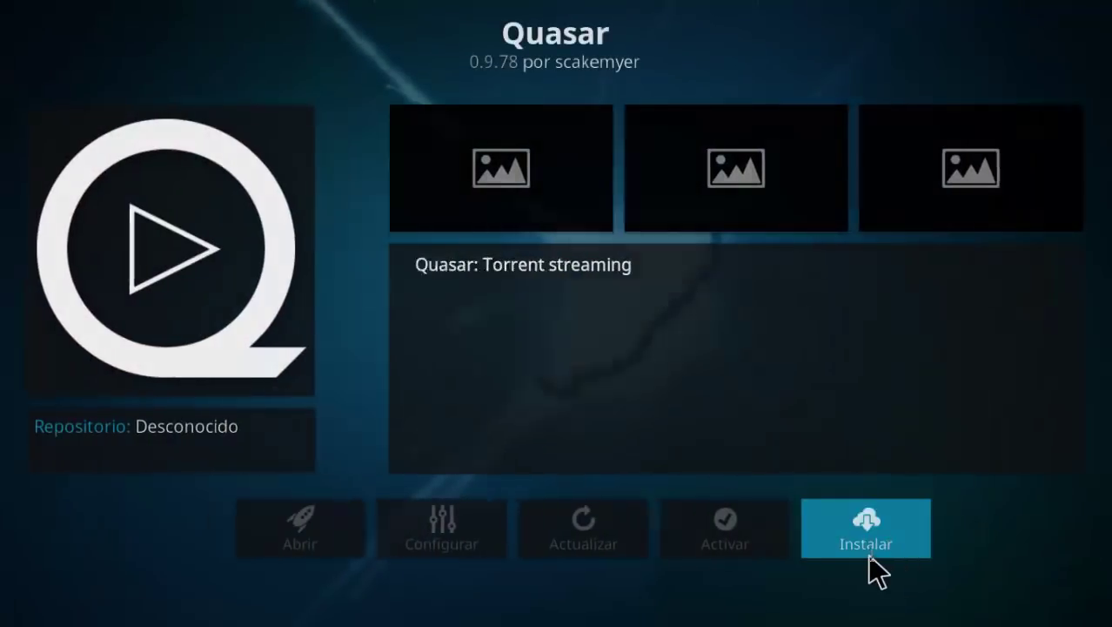
click(868, 555)
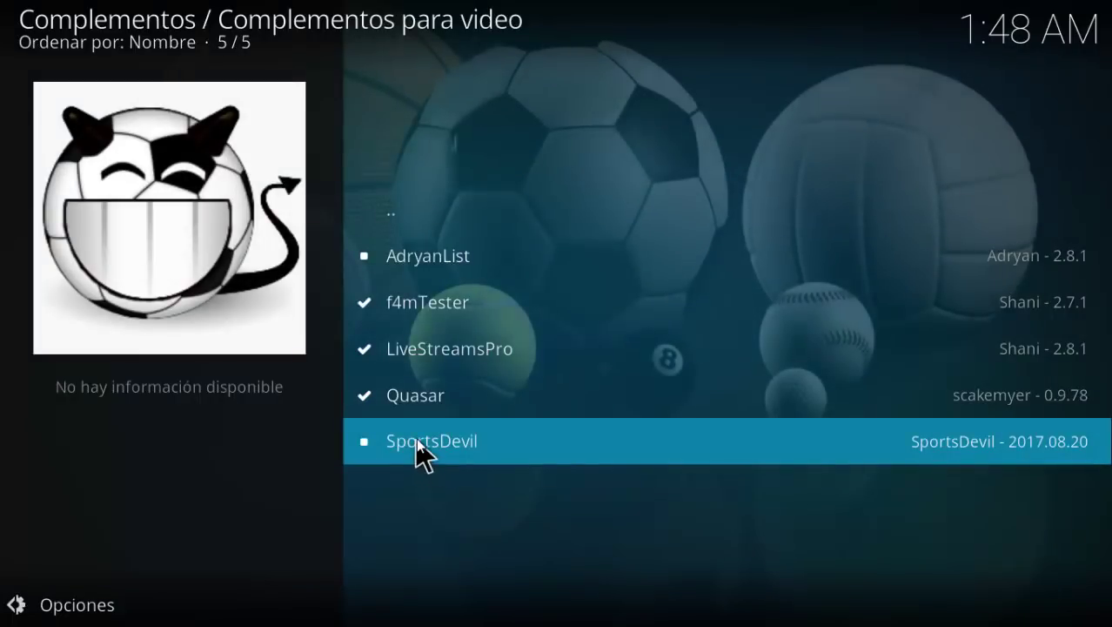
Install SportsDevil version 2017.08.20 from ADRYAN Repositorio, then review its available versions
click(422, 449)
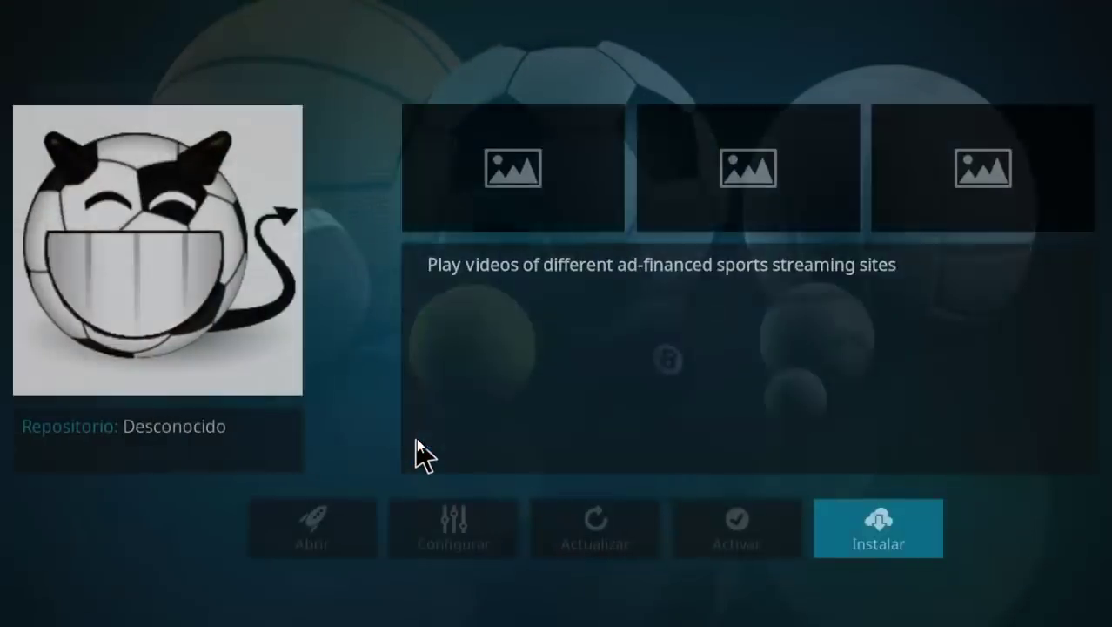
click(874, 528)
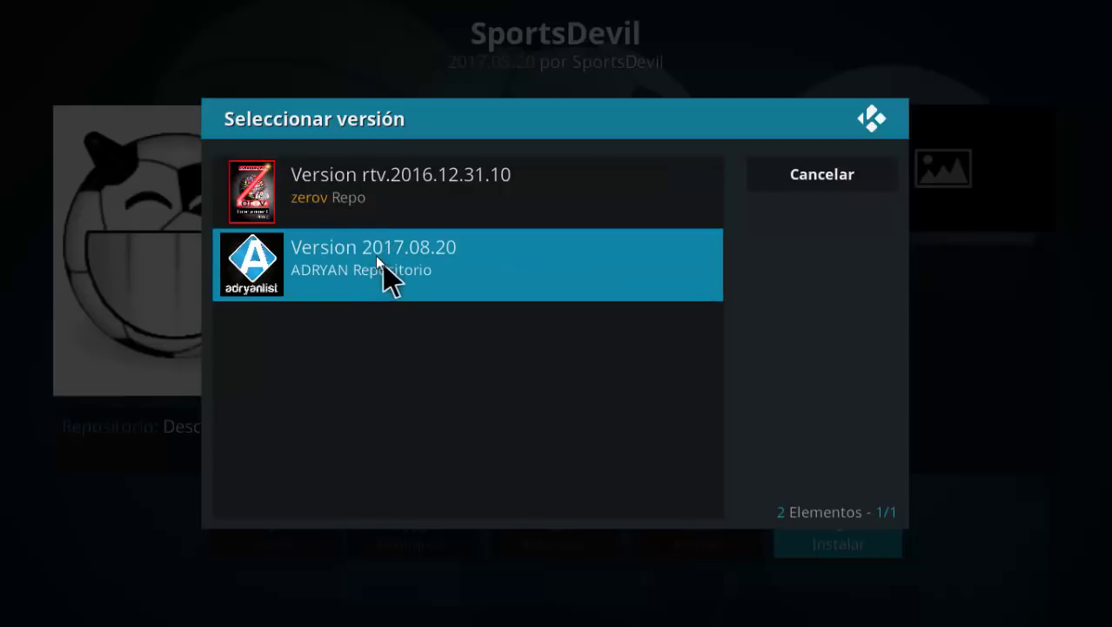
click(375, 264)
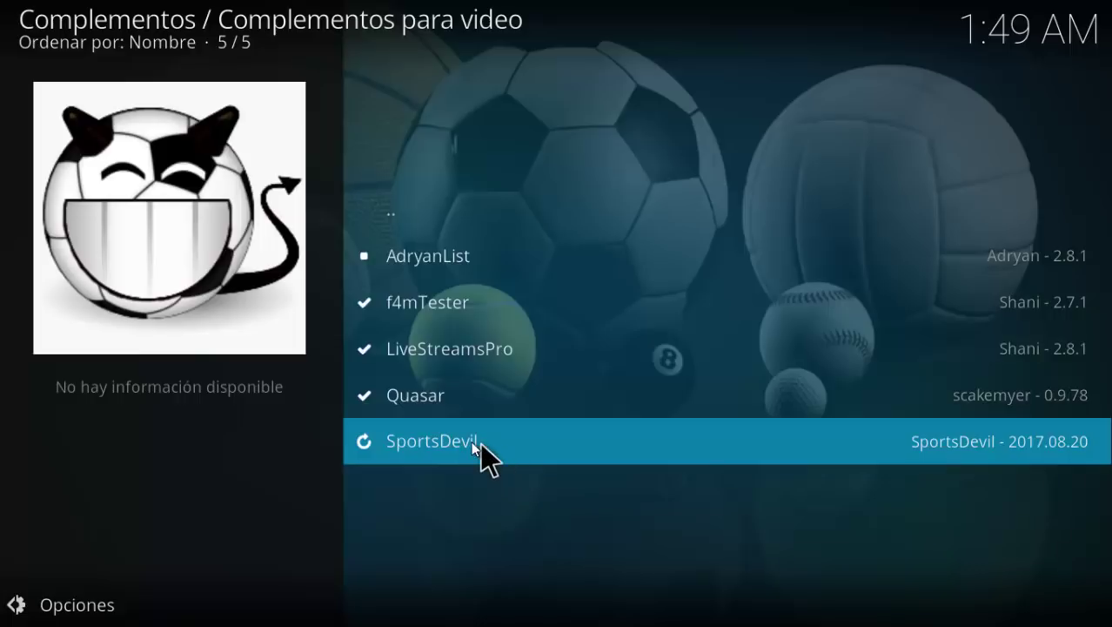
click(468, 442)
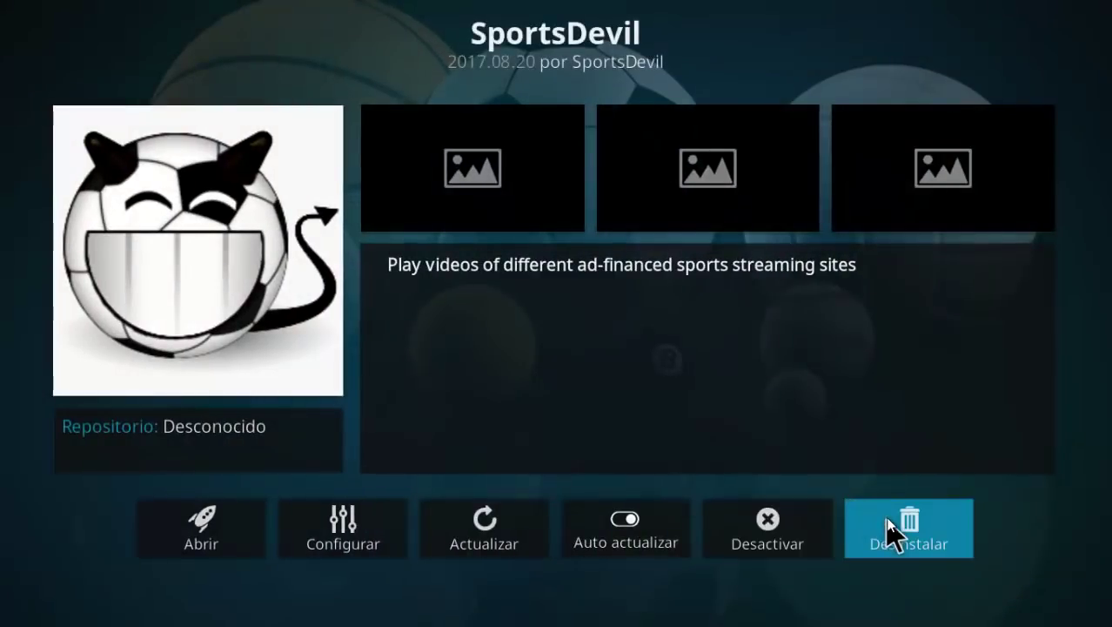
click(484, 530)
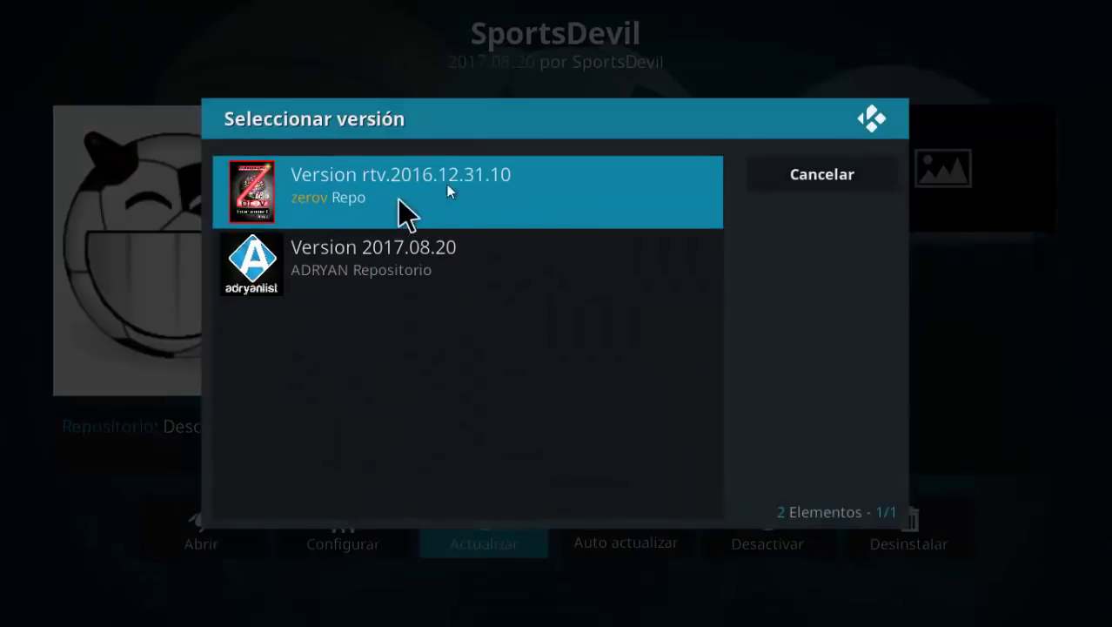
click(396, 181)
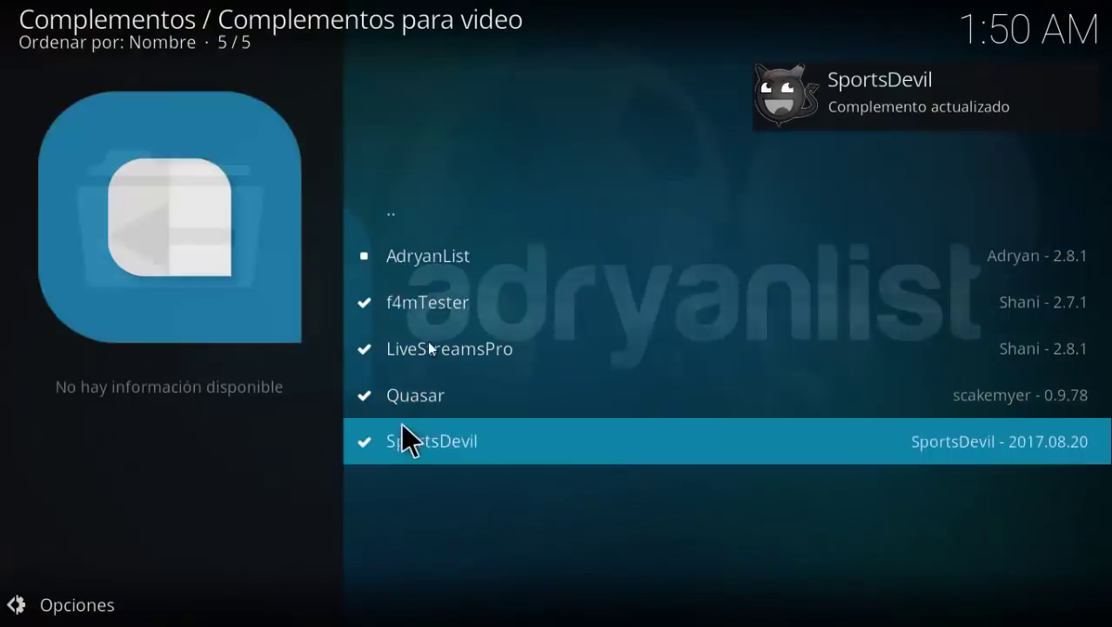
Install the AdryanList add-on and go back to the Complementos overview
click(412, 260)
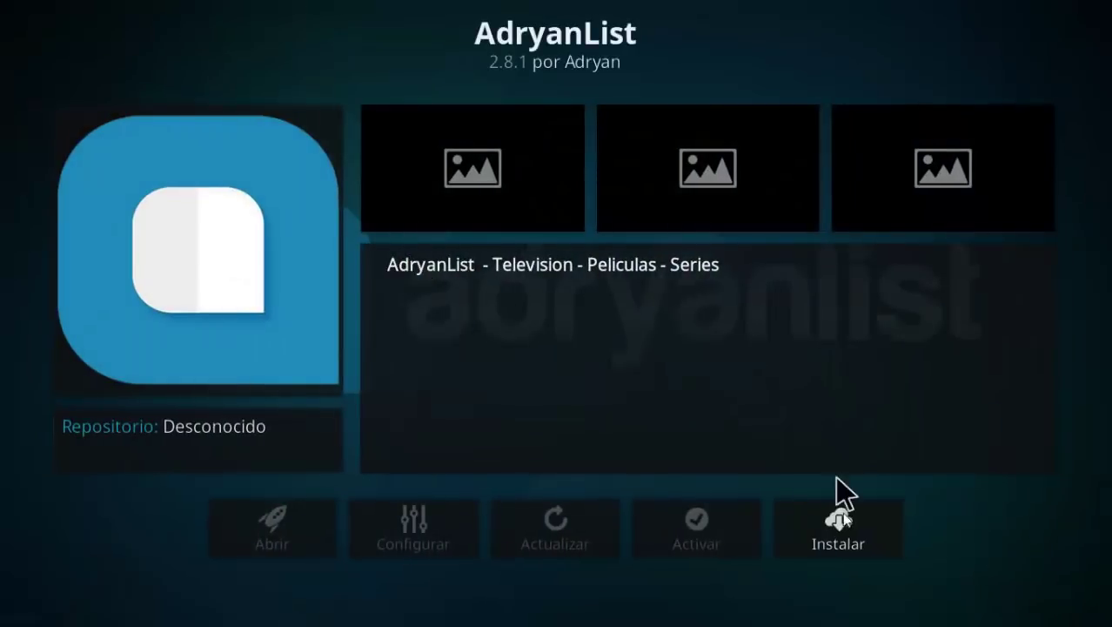
click(839, 522)
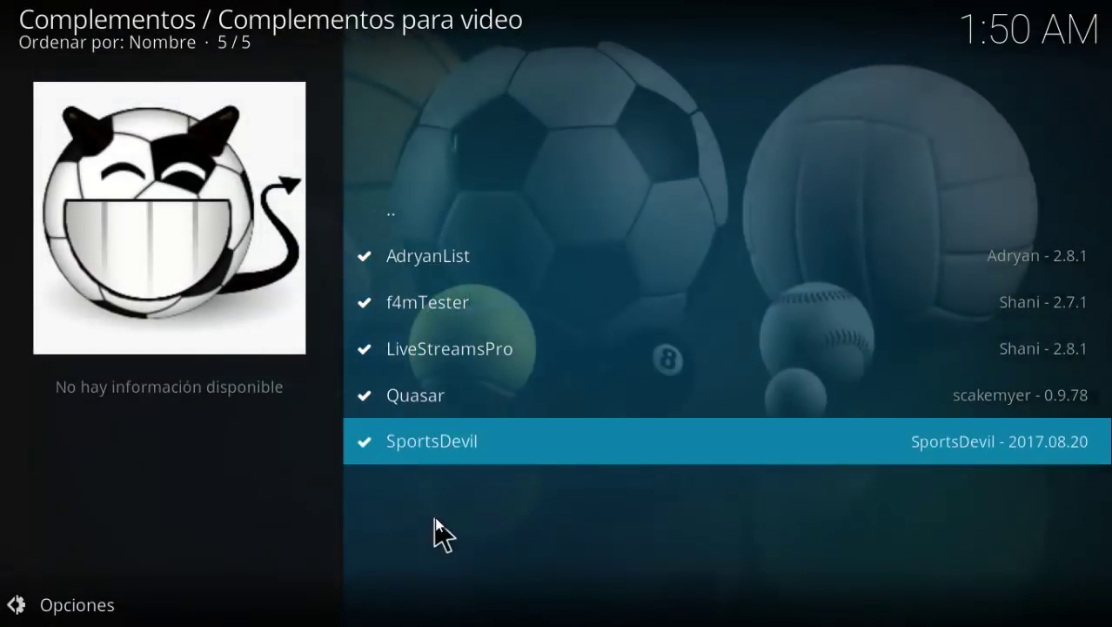
right_click(435, 522)
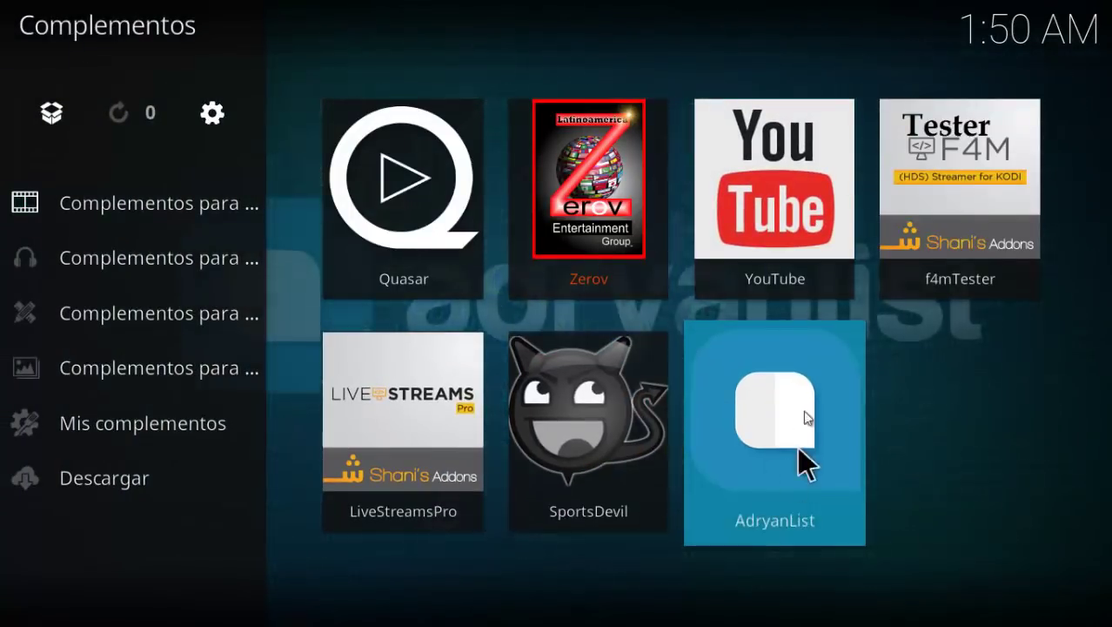
Turn Activar Turbo on in AdryanList's Configuración settings and confirm with OK
right_click(756, 416)
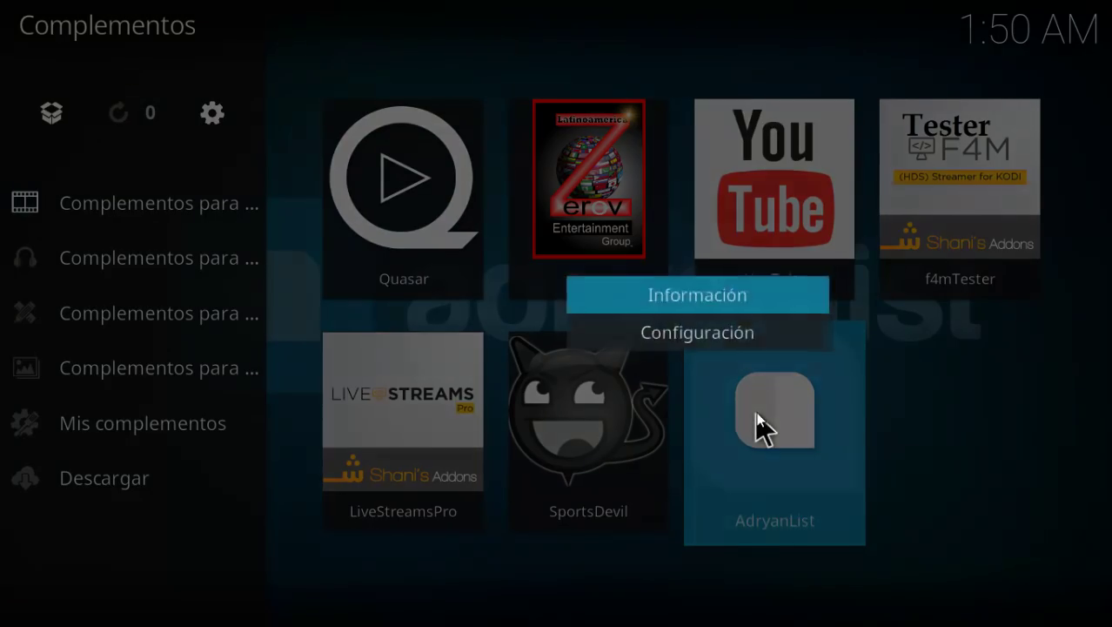
click(739, 344)
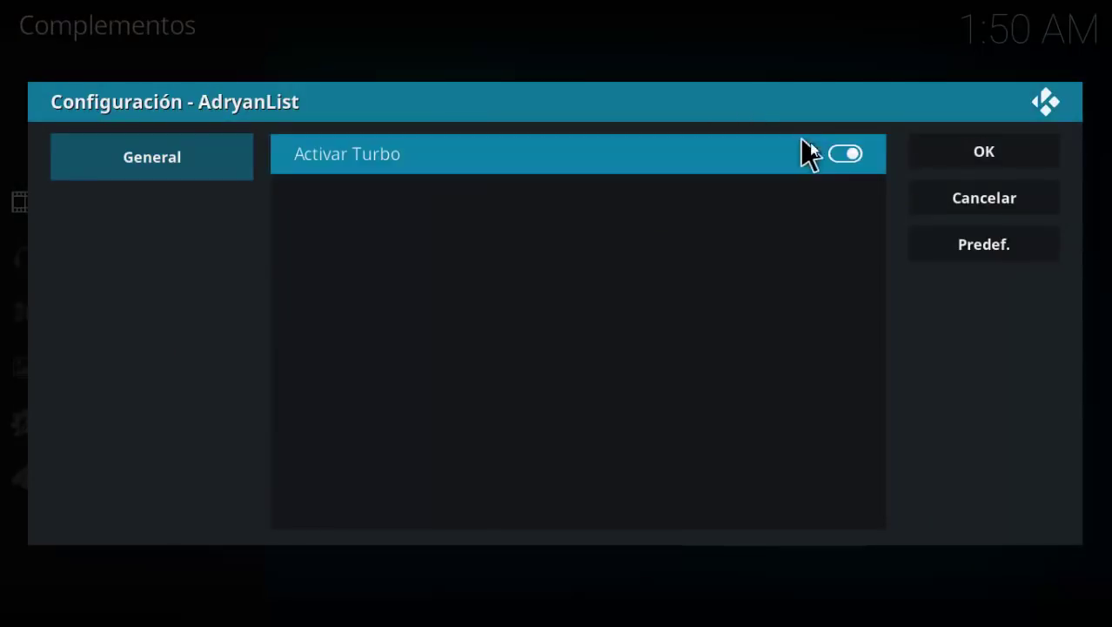
click(836, 155)
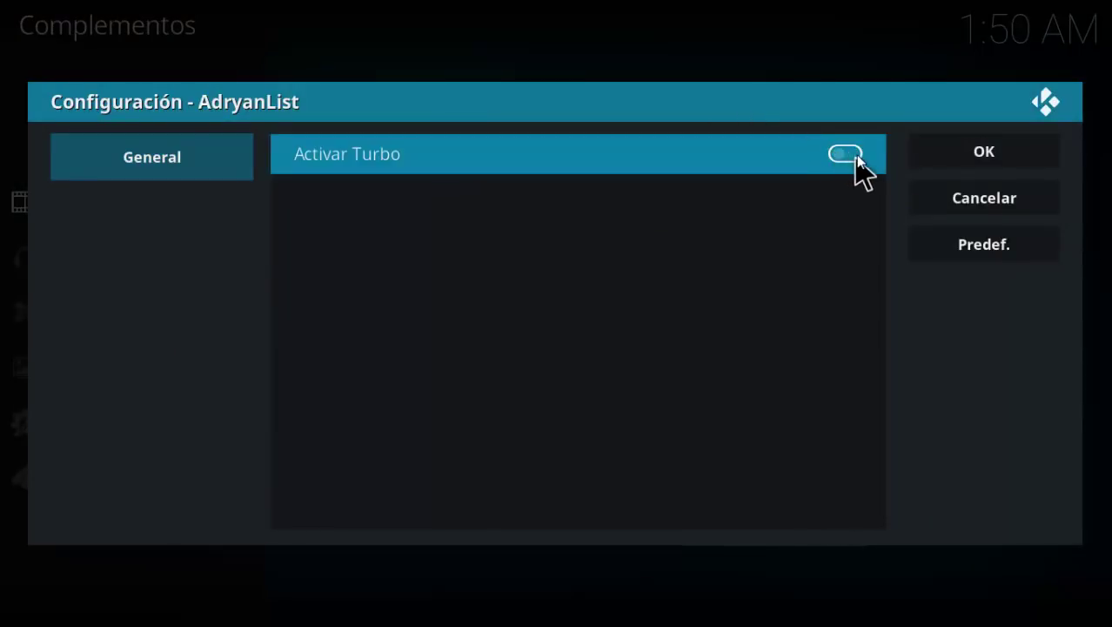
click(856, 157)
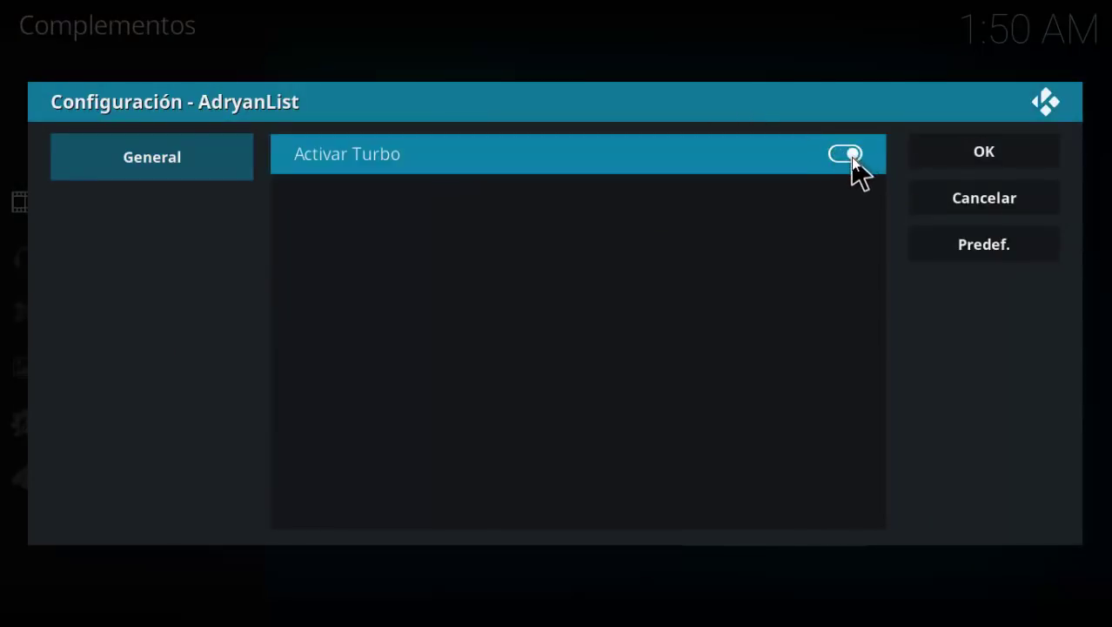
click(966, 151)
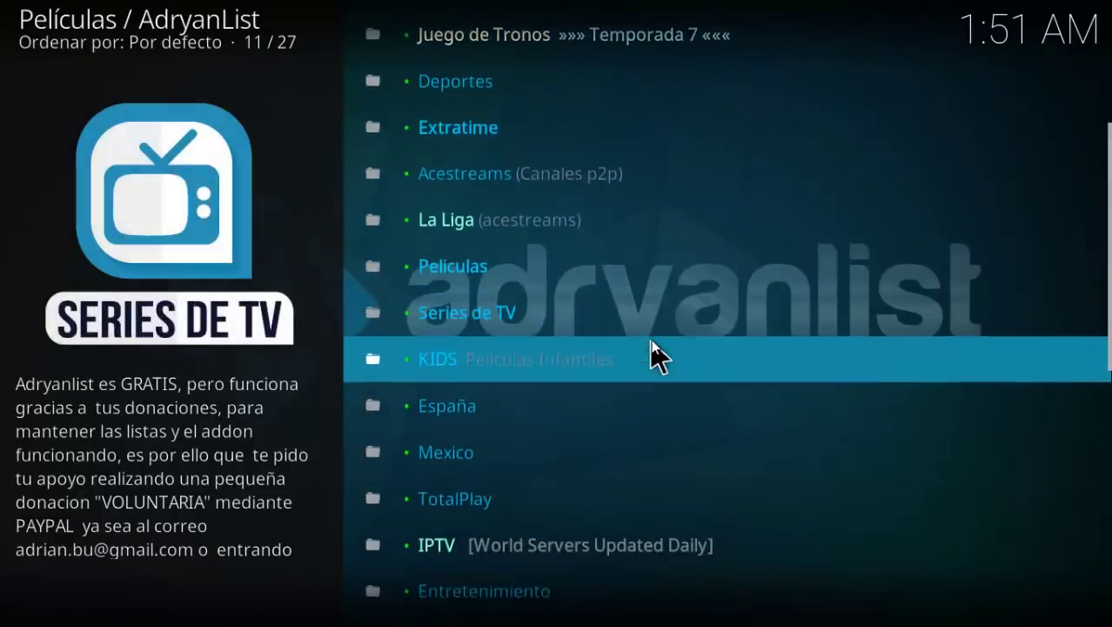
scroll(651, 340, down, 4)
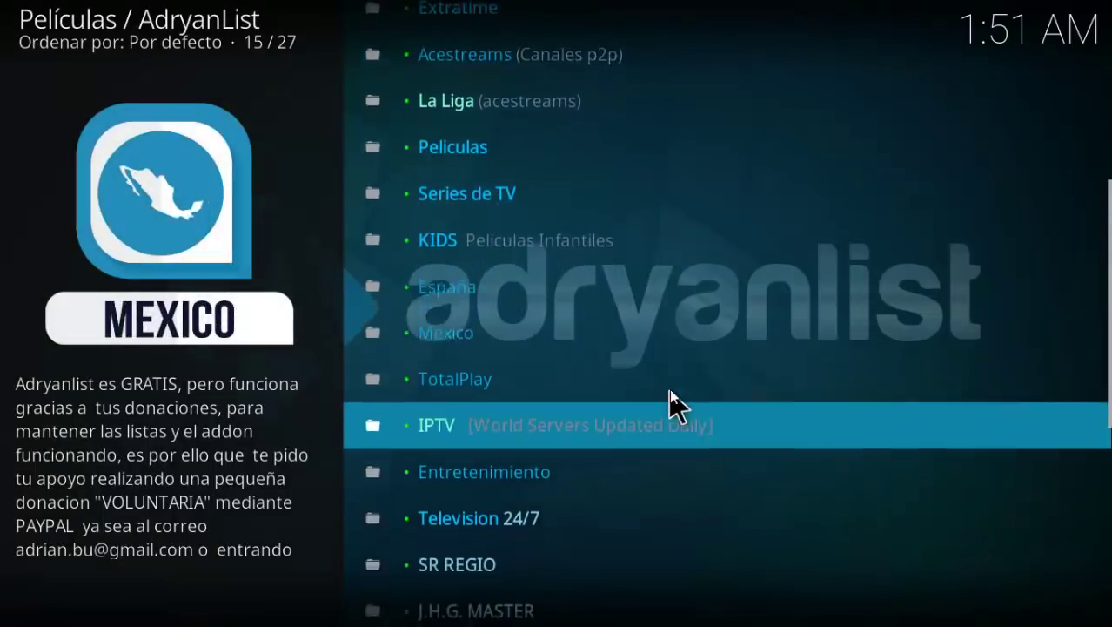
scroll(670, 388, down, 3)
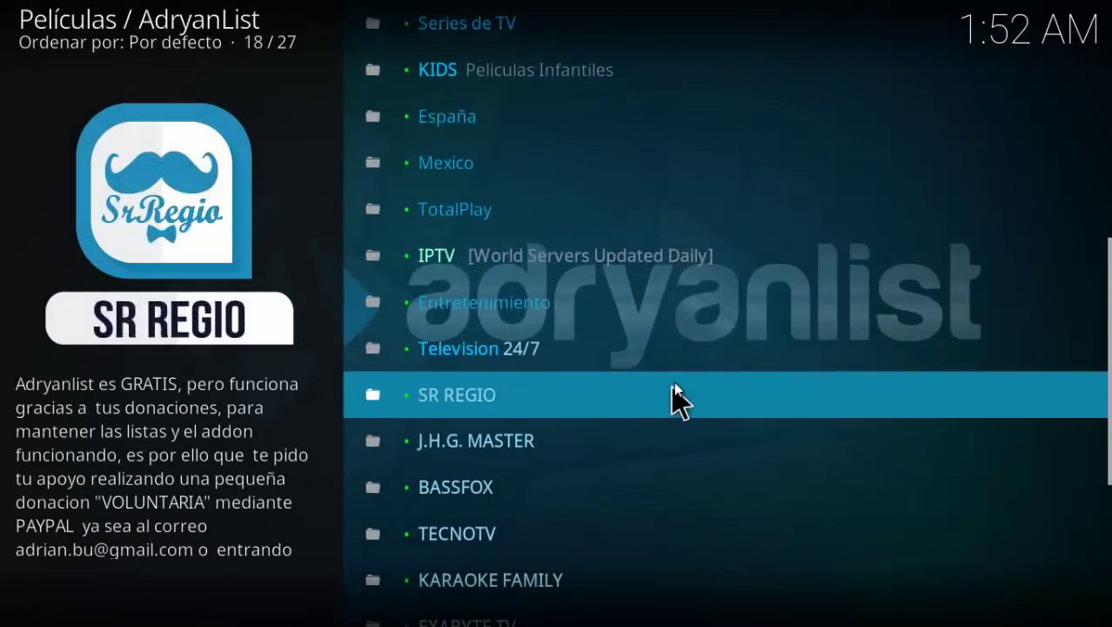
scroll(673, 387, down, 1)
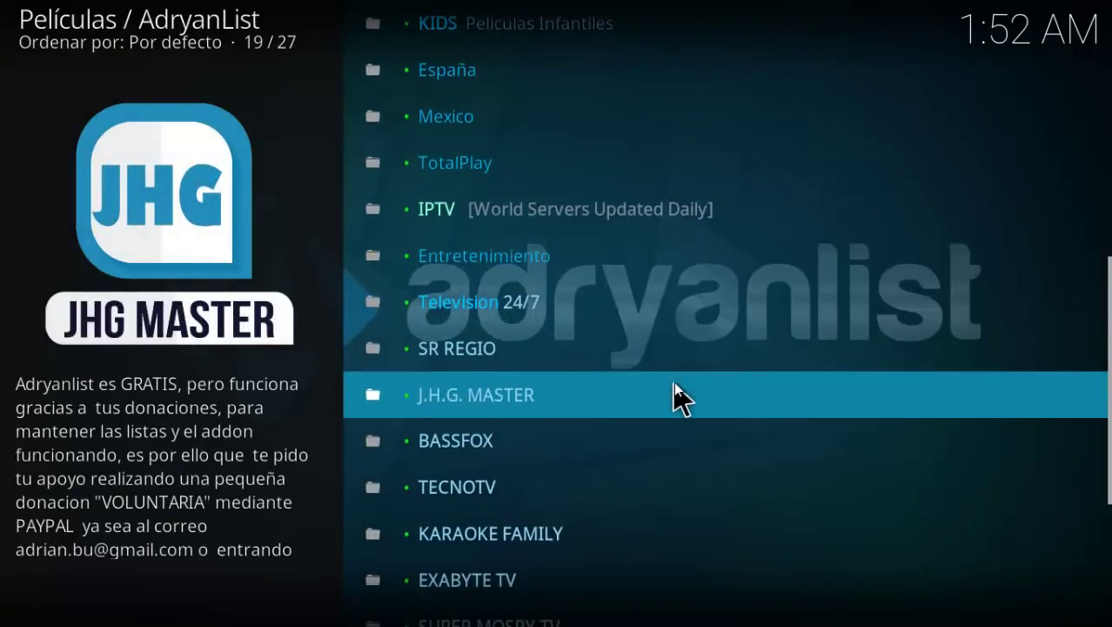
scroll(674, 384, down, 3)
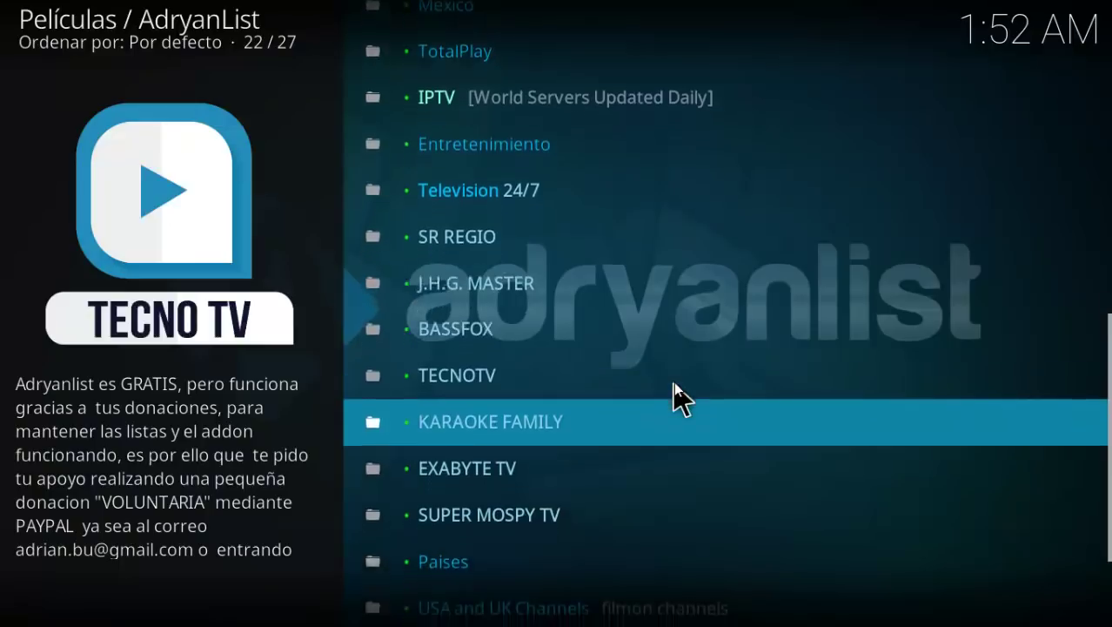
scroll(674, 384, down, 2)
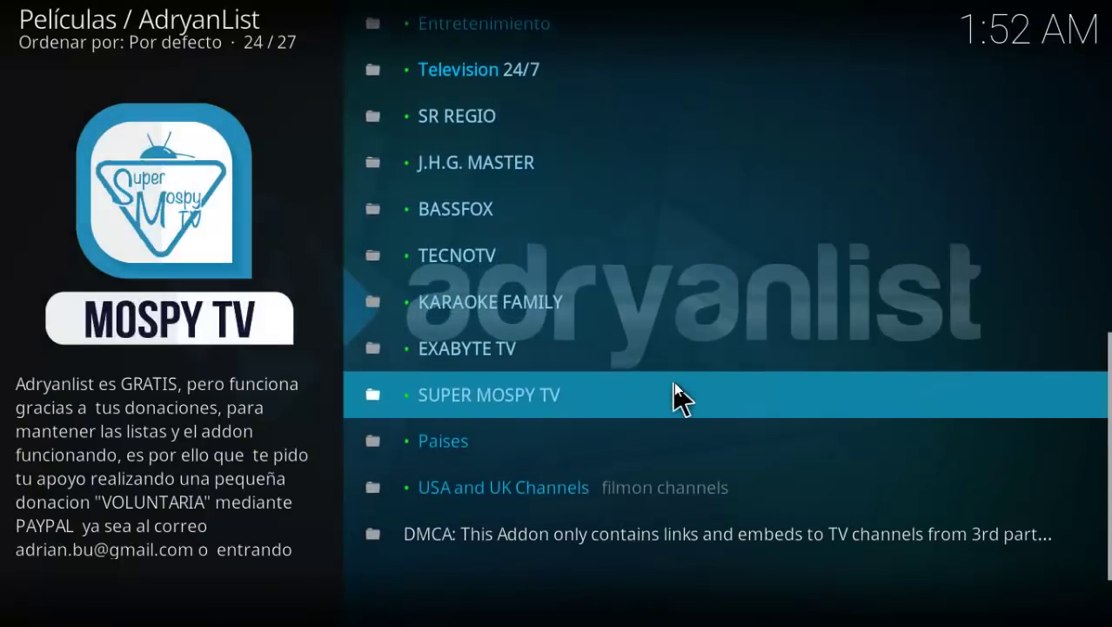
scroll(677, 396, down, 3)
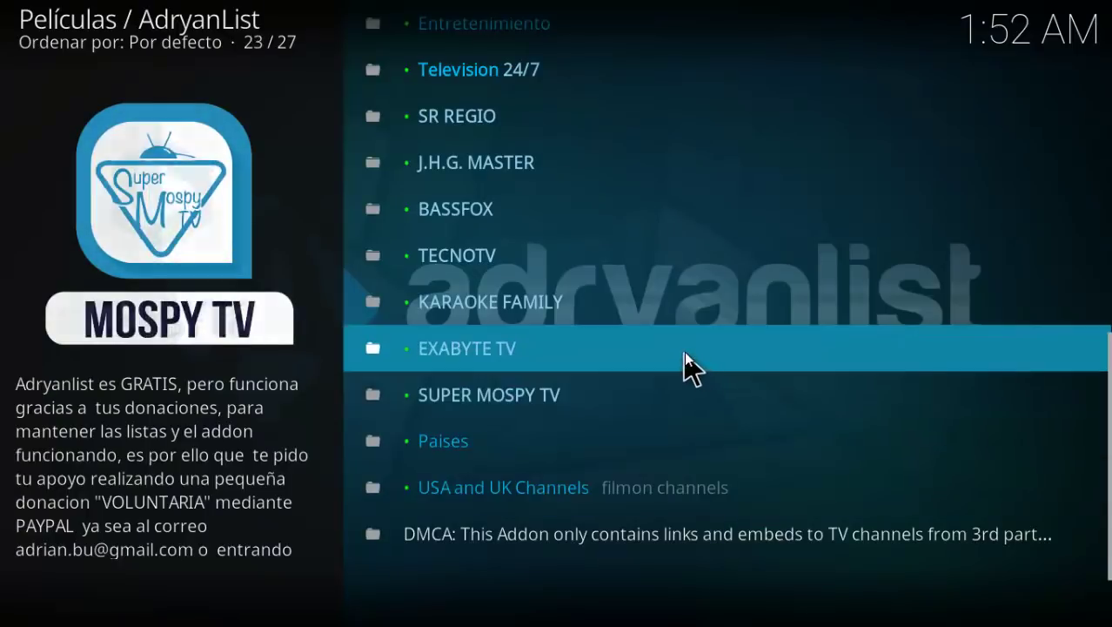
scroll(684, 351, up, 16)
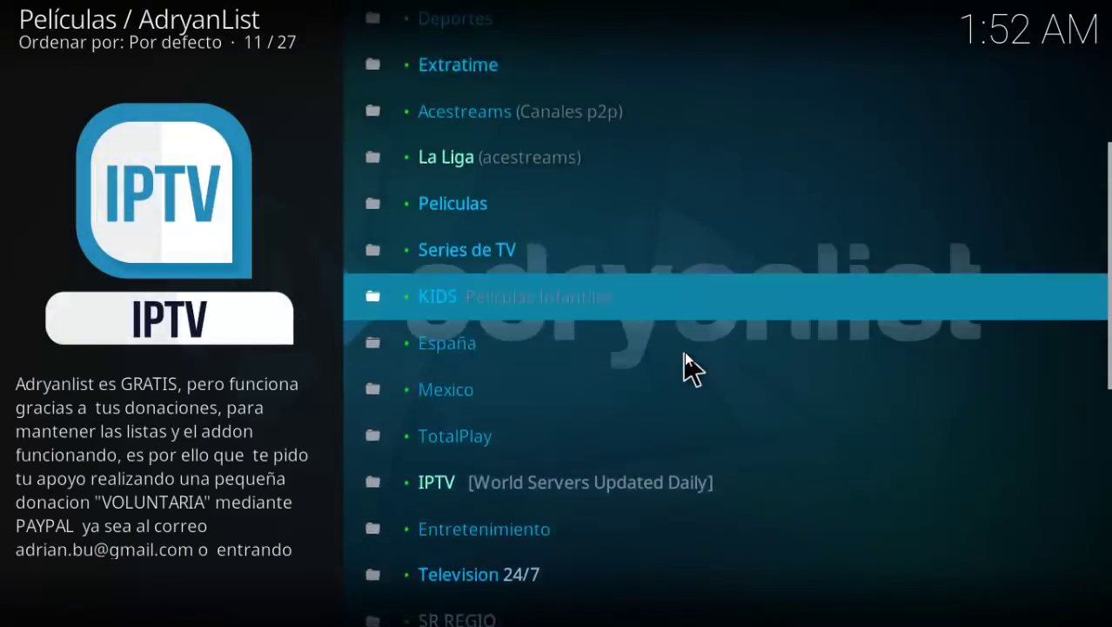
scroll(684, 351, up, 2)
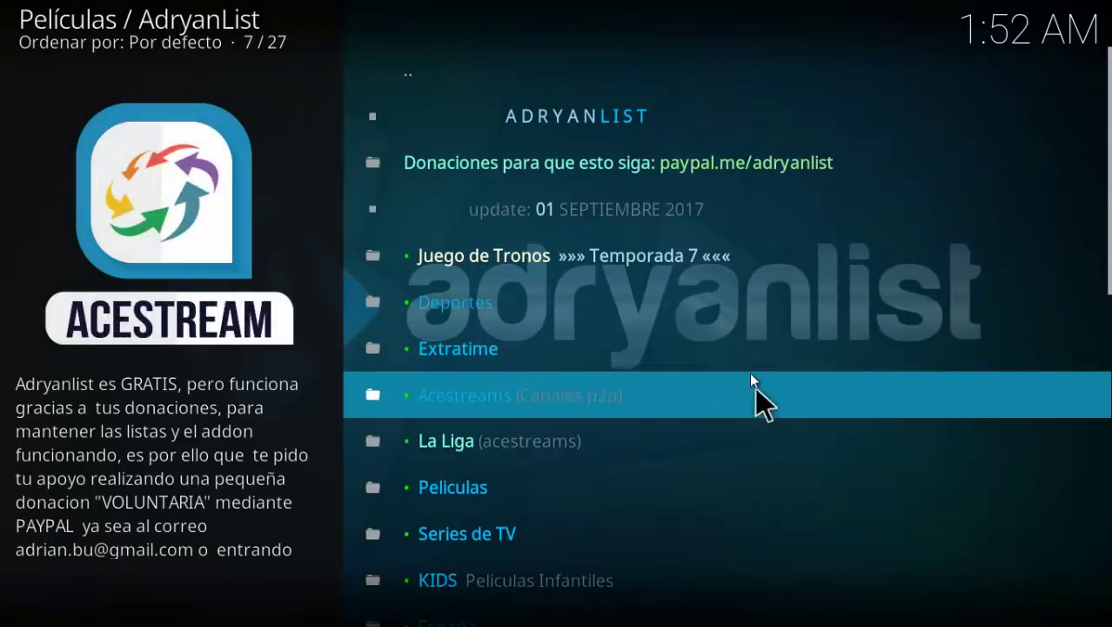
scroll(755, 386, down, 2)
scroll(747, 374, up, 2)
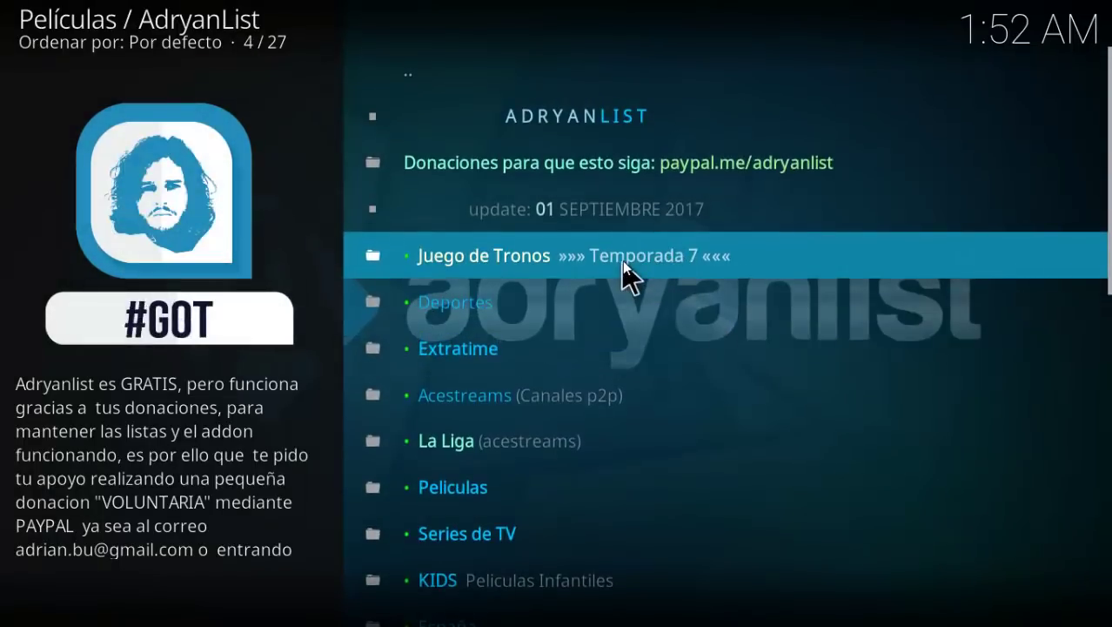
Open Juego de Tronos and resume S07e01 Dragonstone Latino from its saved position
click(622, 260)
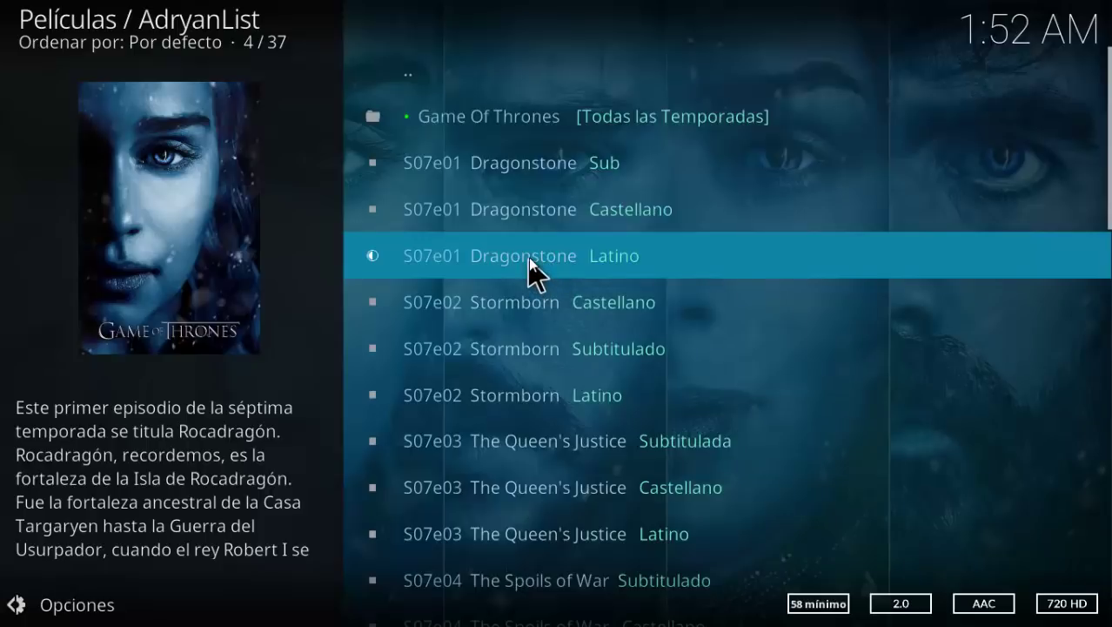
click(529, 259)
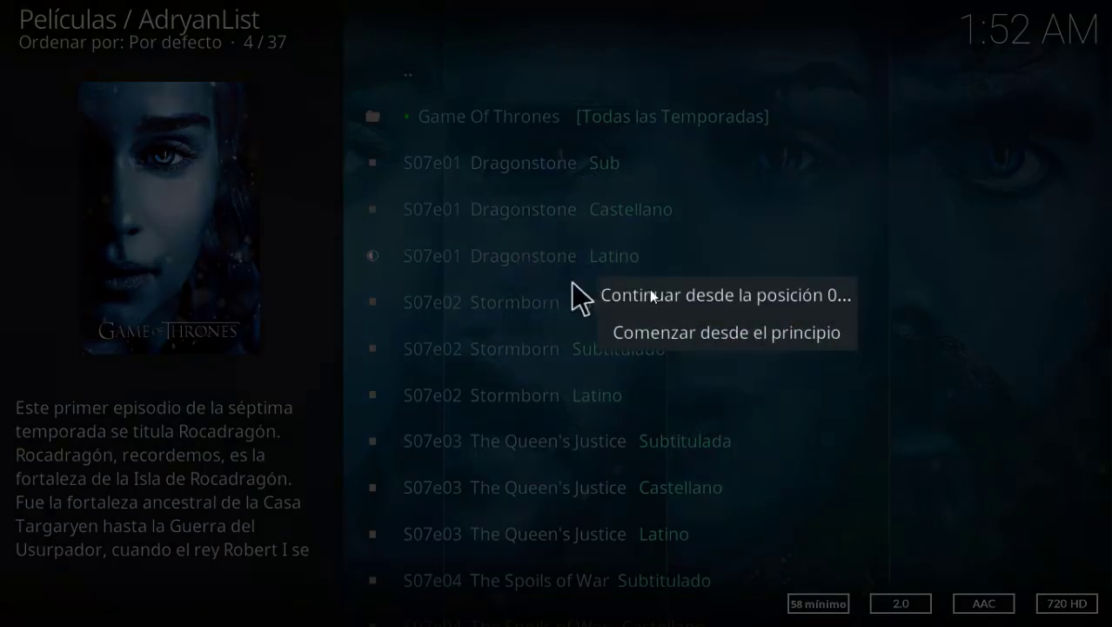
click(655, 296)
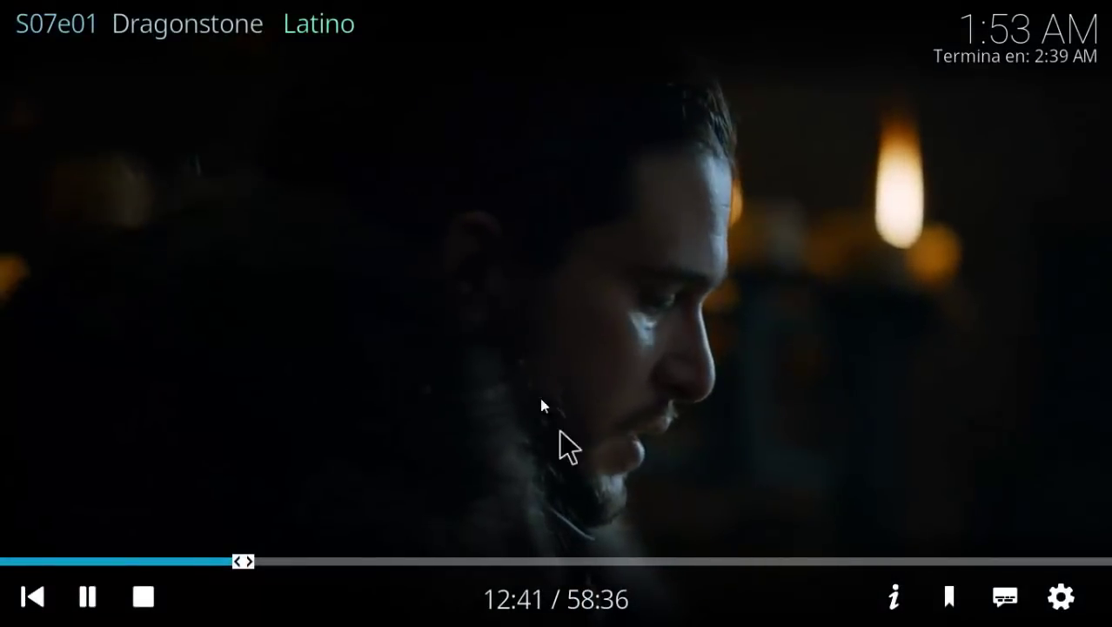
Jump ahead in Dragonstone on the seek bar to about 15, then about 24 minutes
click(288, 561)
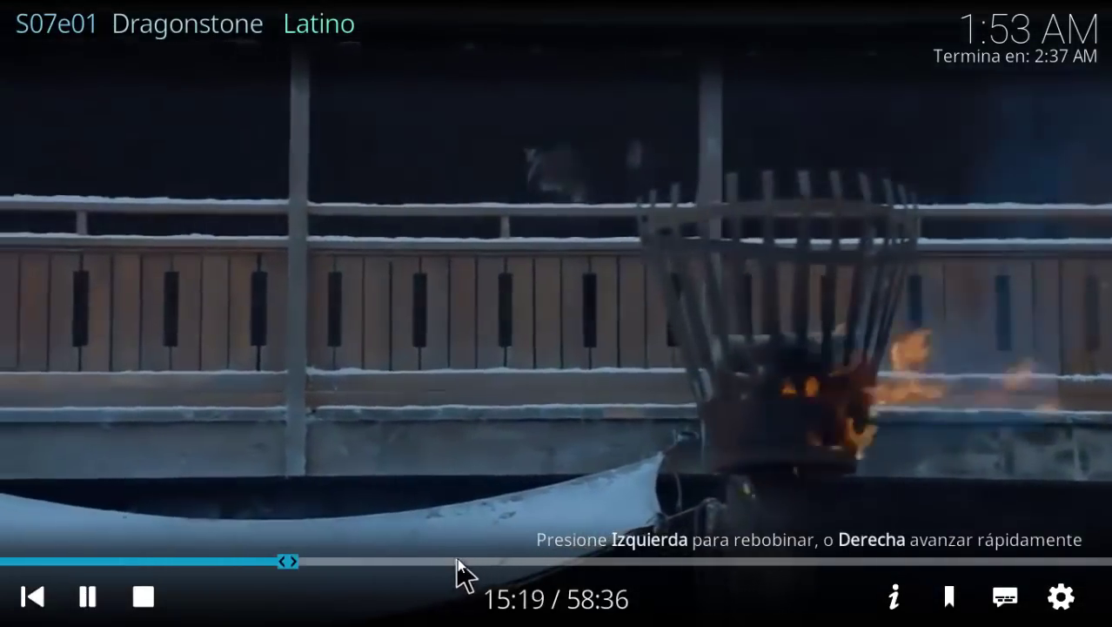
click(456, 561)
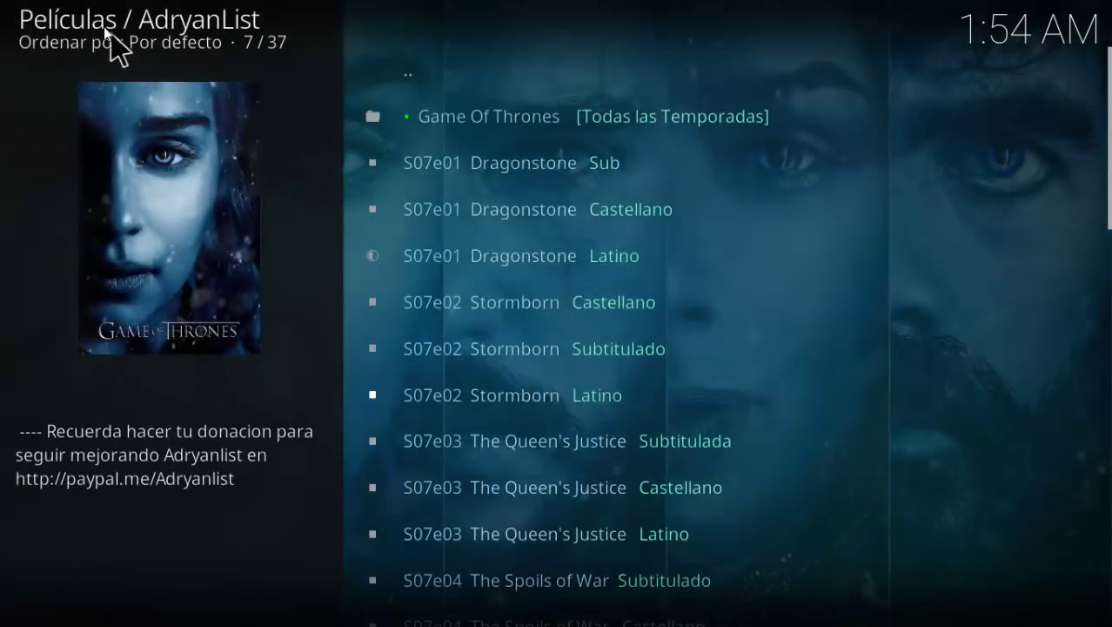
Go back to the AdryanList main list and open the Peliculas section
key(Return)
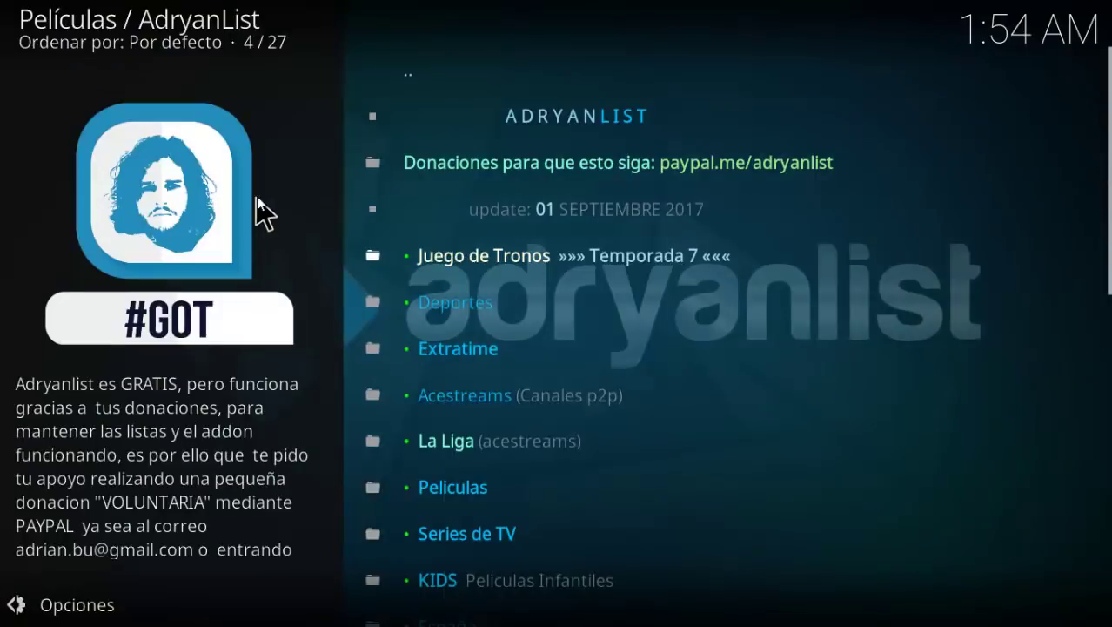
scroll(774, 401, down, 2)
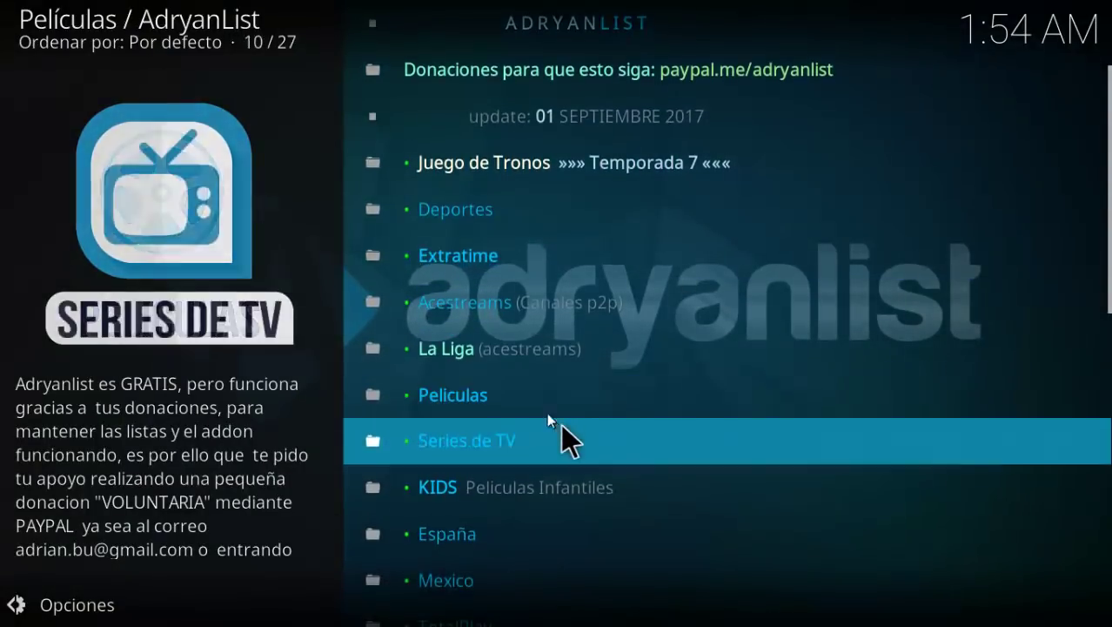
click(531, 402)
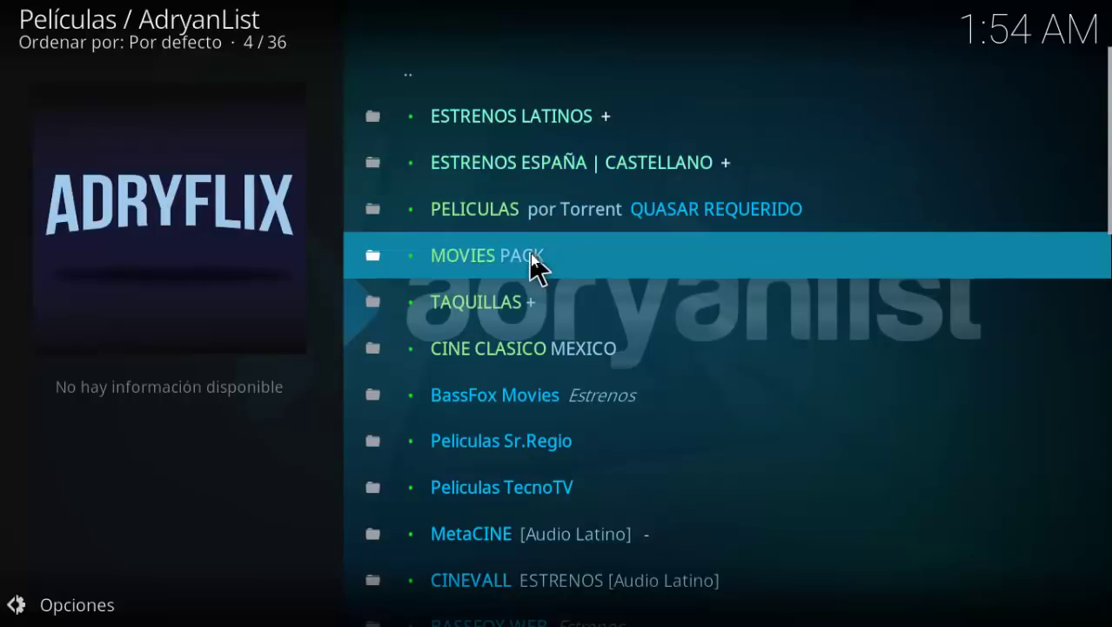
Look at the MetaCINE entry's options without choosing any, then return to the main category list's top
scroll(549, 348, down, 3)
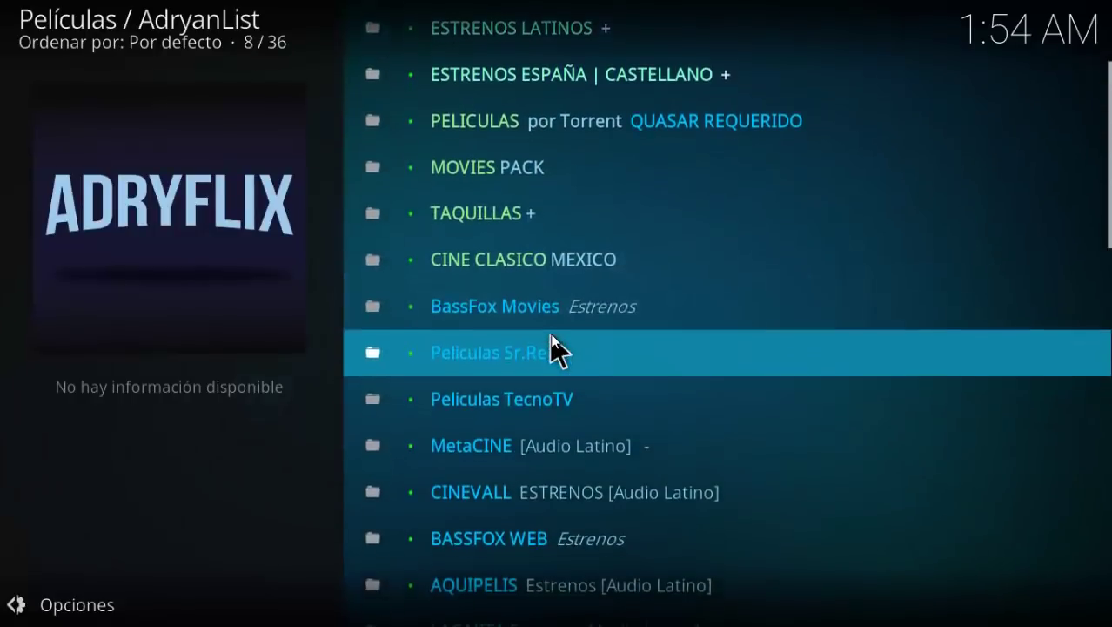
scroll(548, 352, down, 2)
right_click(623, 306)
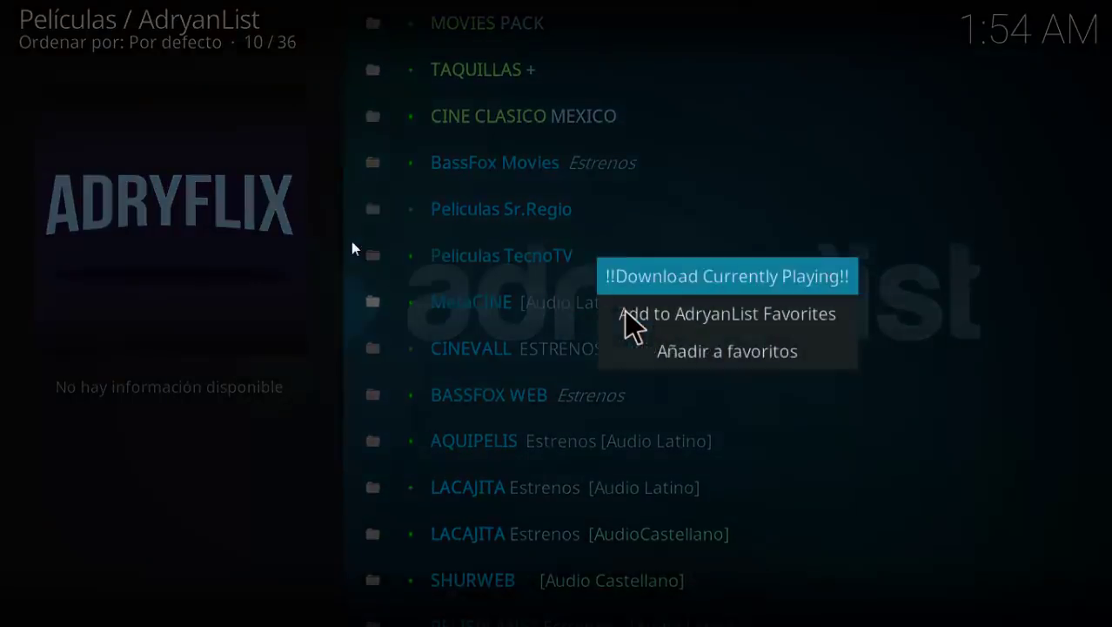
right_click(156, 98)
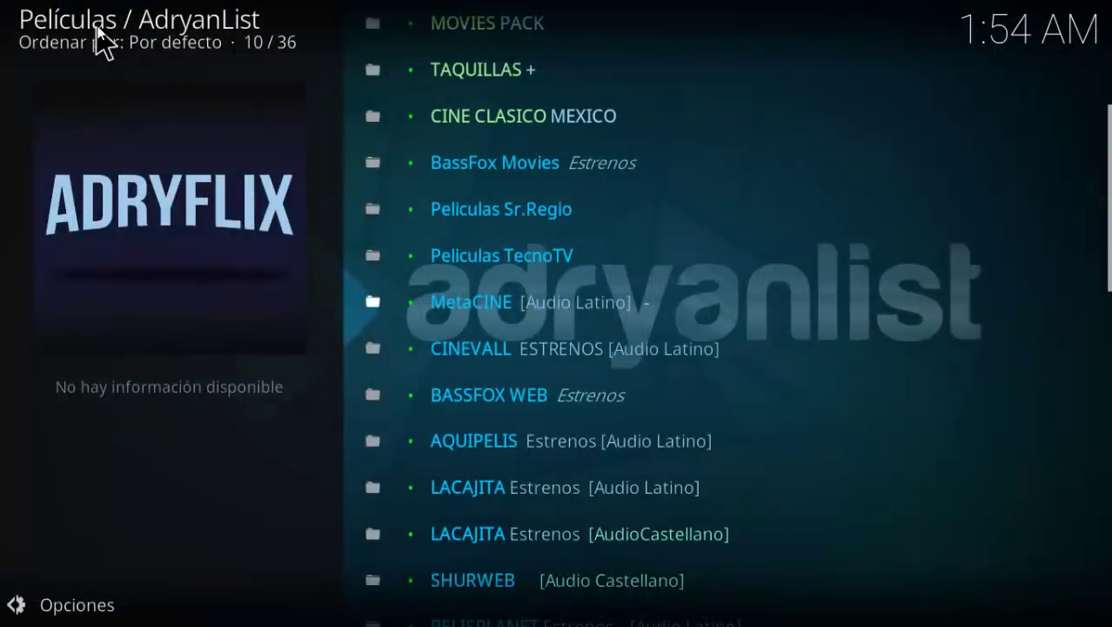
right_click(97, 29)
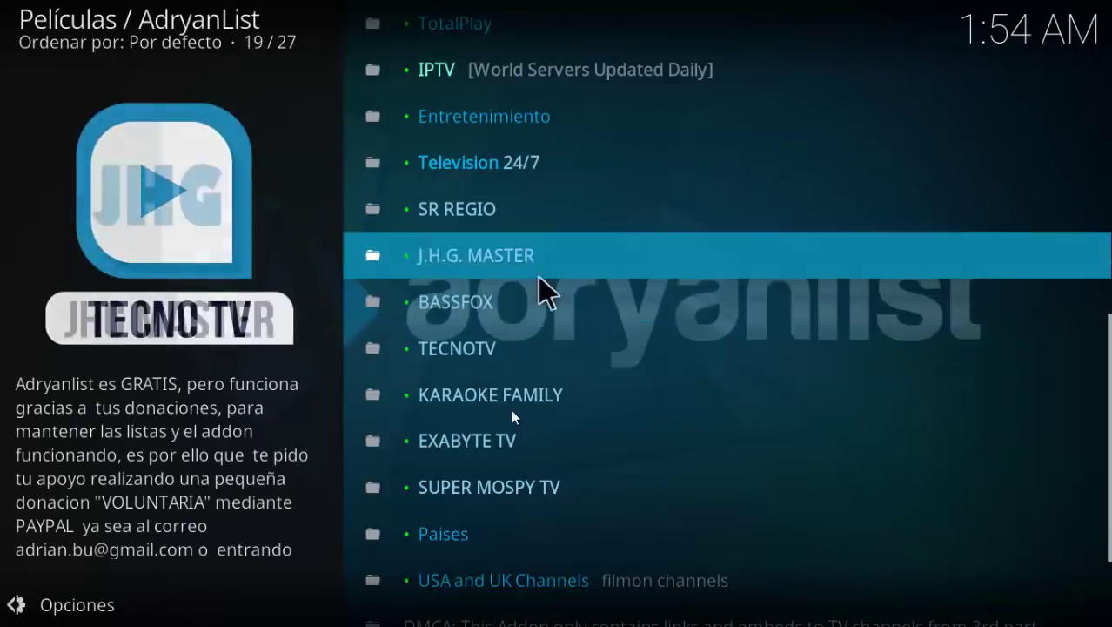
scroll(649, 376, up, 13)
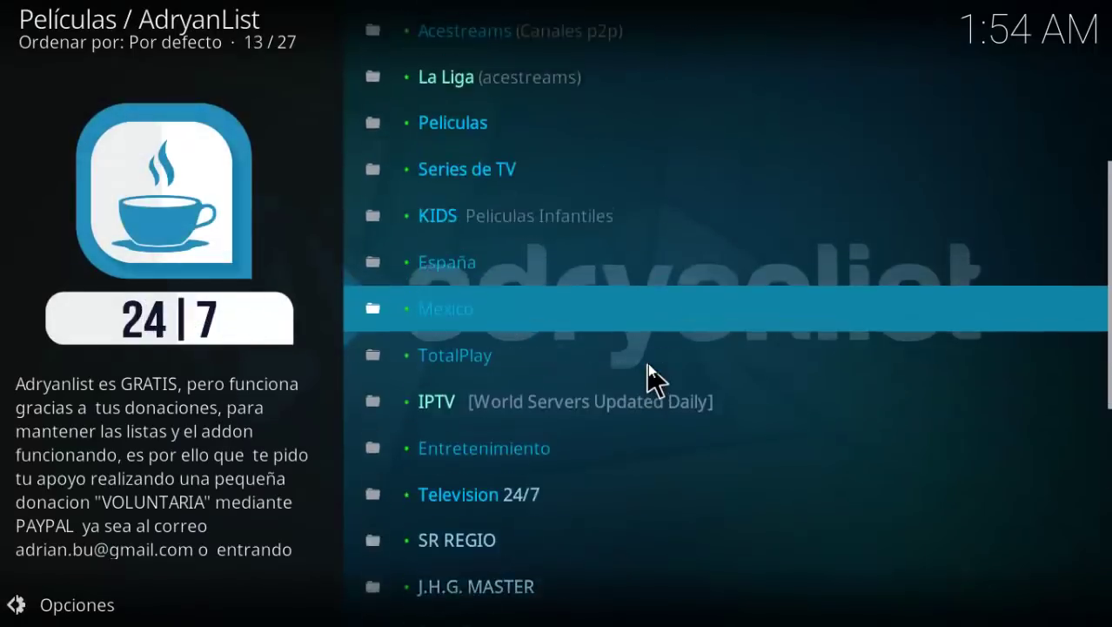
scroll(649, 376, up, 8)
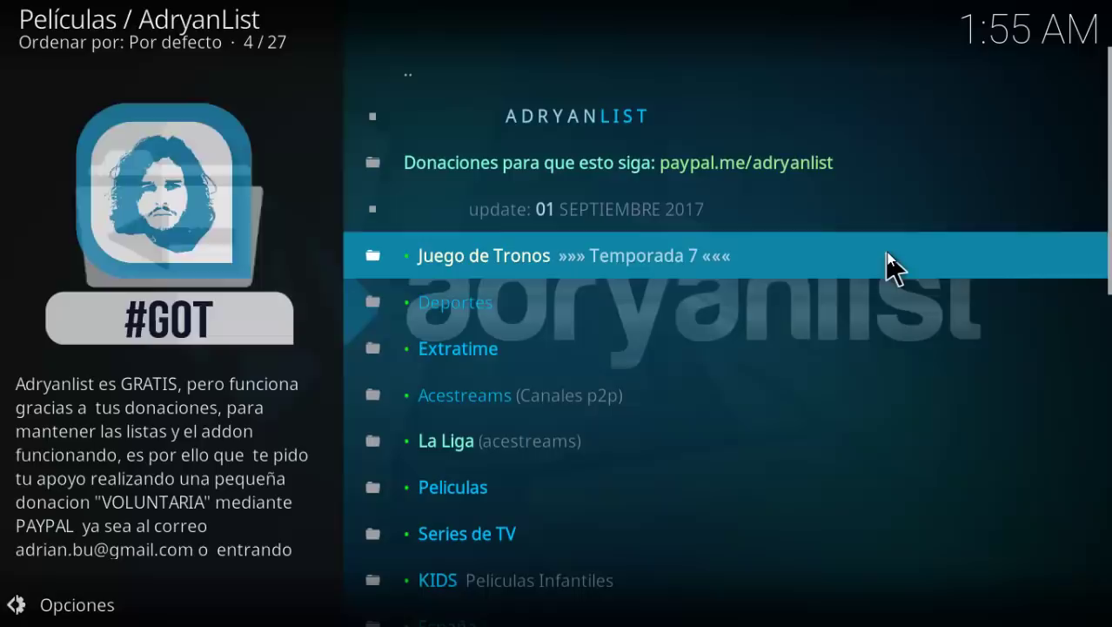